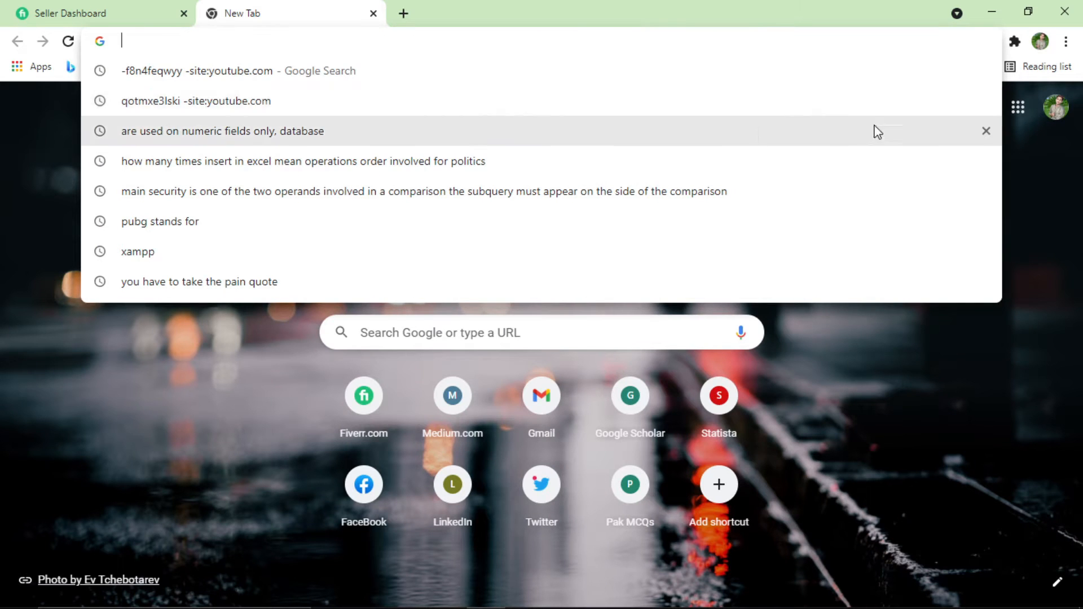
Search the web for "codeblocks download" and open the Code::Blocks downloads page from the results
type("codeblocks ")
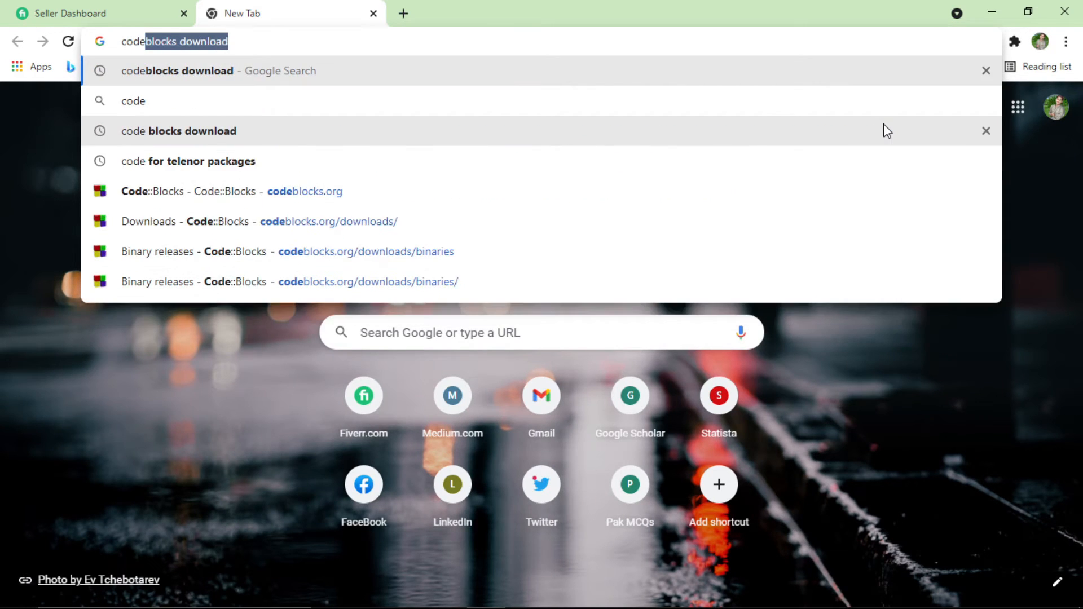
type("download")
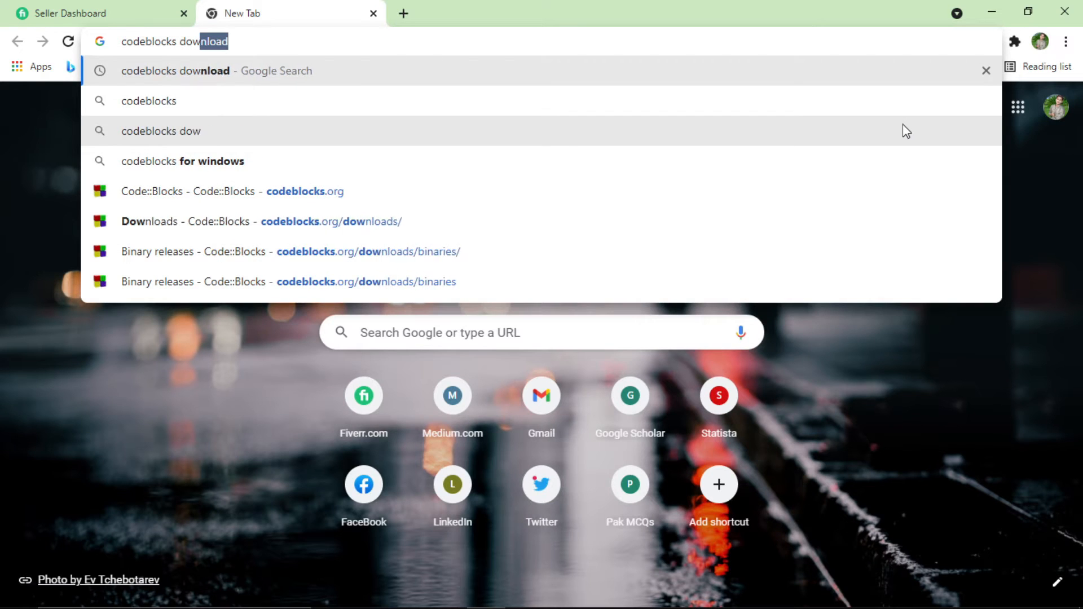
key("Return")
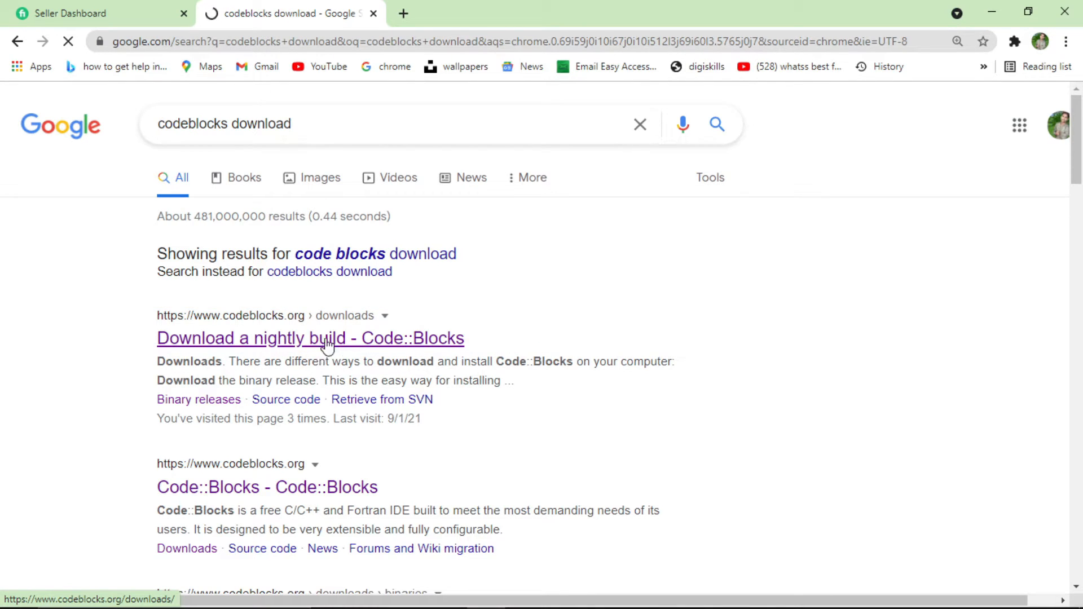
left_click(330, 349)
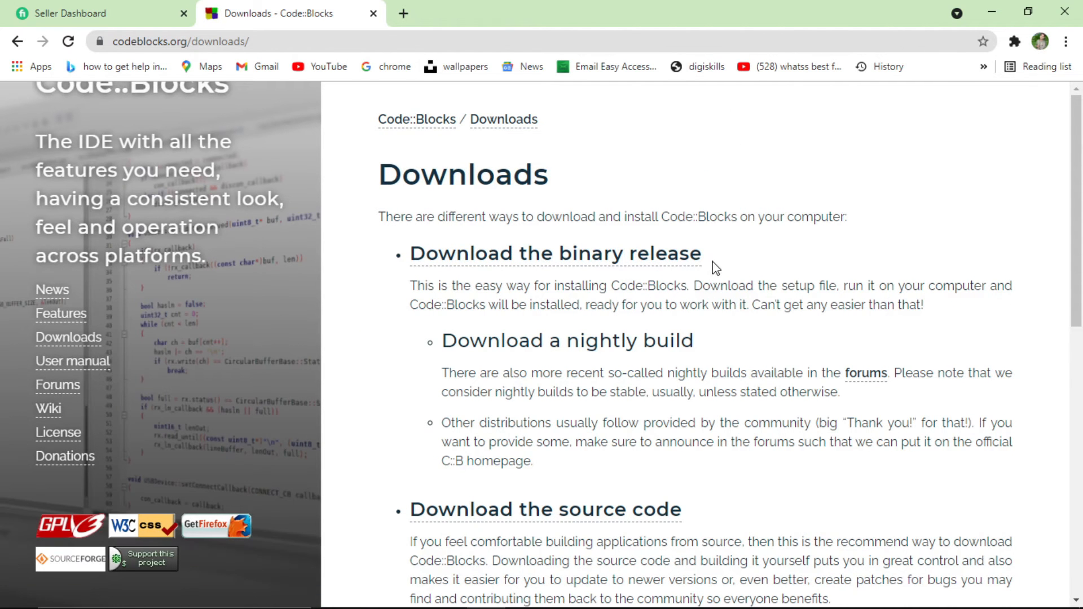
Open the binary release page from the Code::Blocks download options
left_click_drag(742, 259, 404, 250)
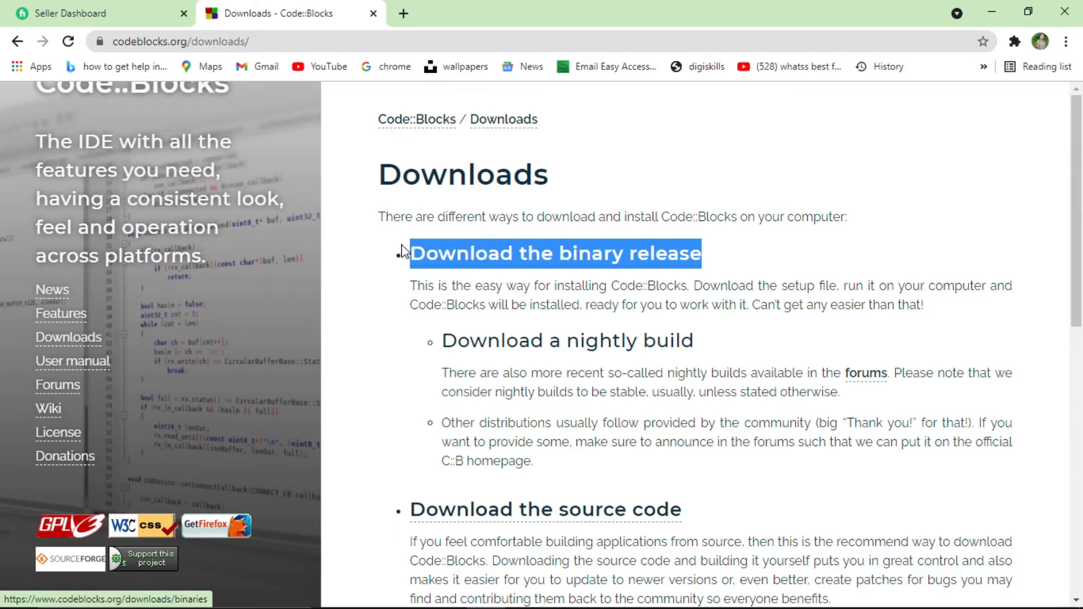
left_click(746, 244)
left_click(676, 259)
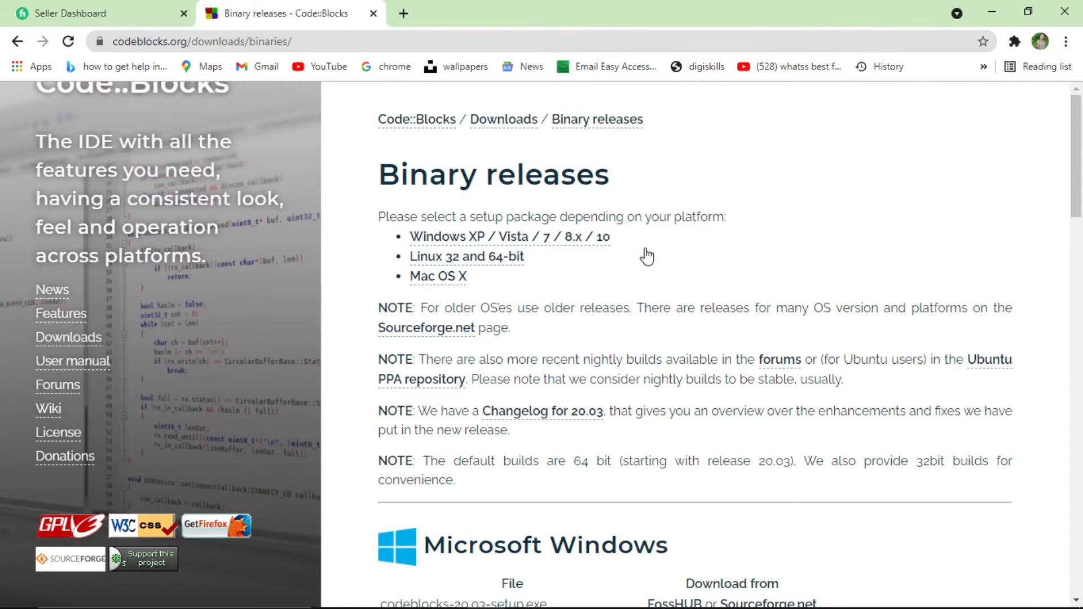
Examine the Microsoft Windows setup packages and the note about codeblocks-20.03mingw-setup.exe
scroll(557, 400, "down", 3)
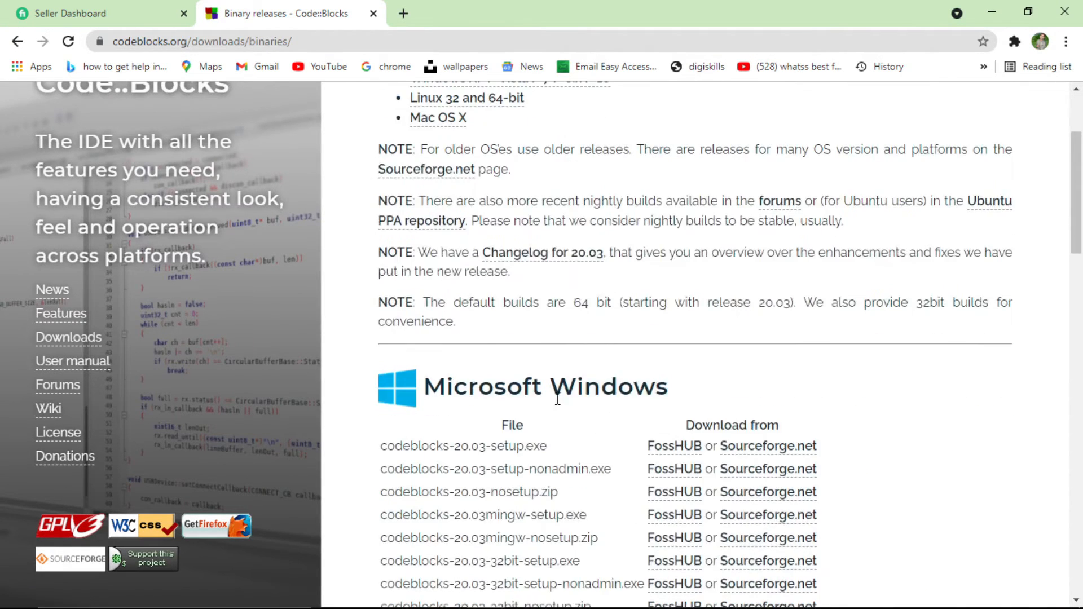
scroll(628, 340, "down", 3)
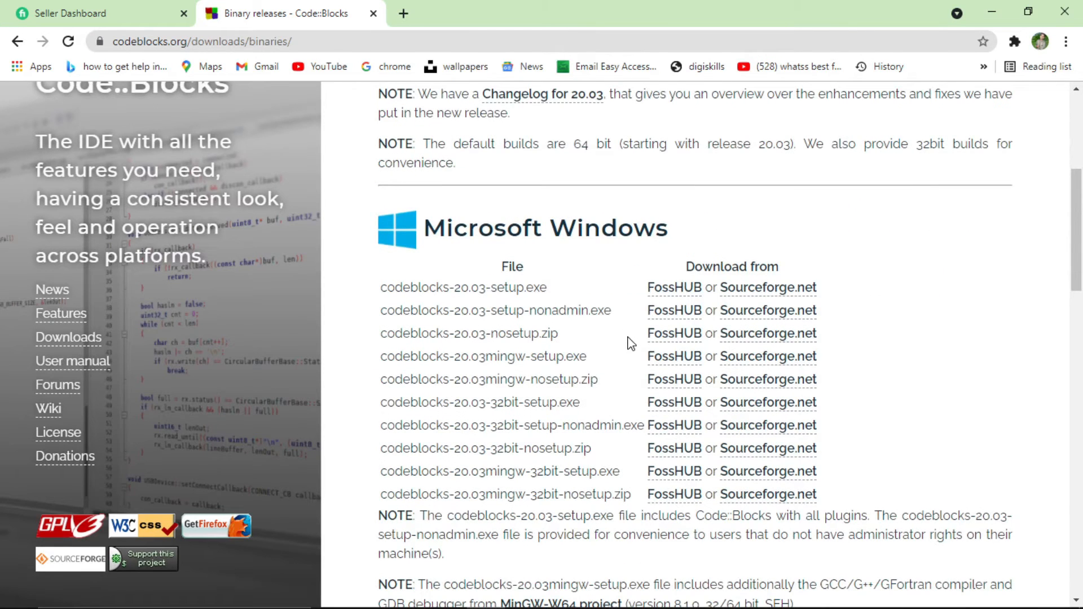
left_click_drag(598, 359, 400, 359)
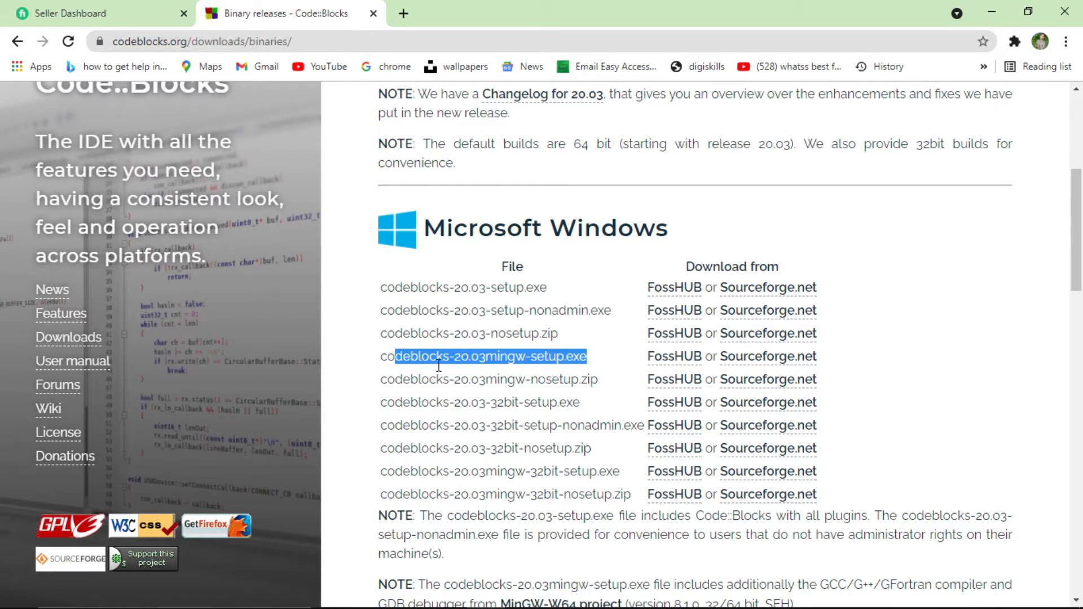
left_click(612, 370)
scroll(609, 374, "down", 3)
left_click_drag(382, 427, 415, 420)
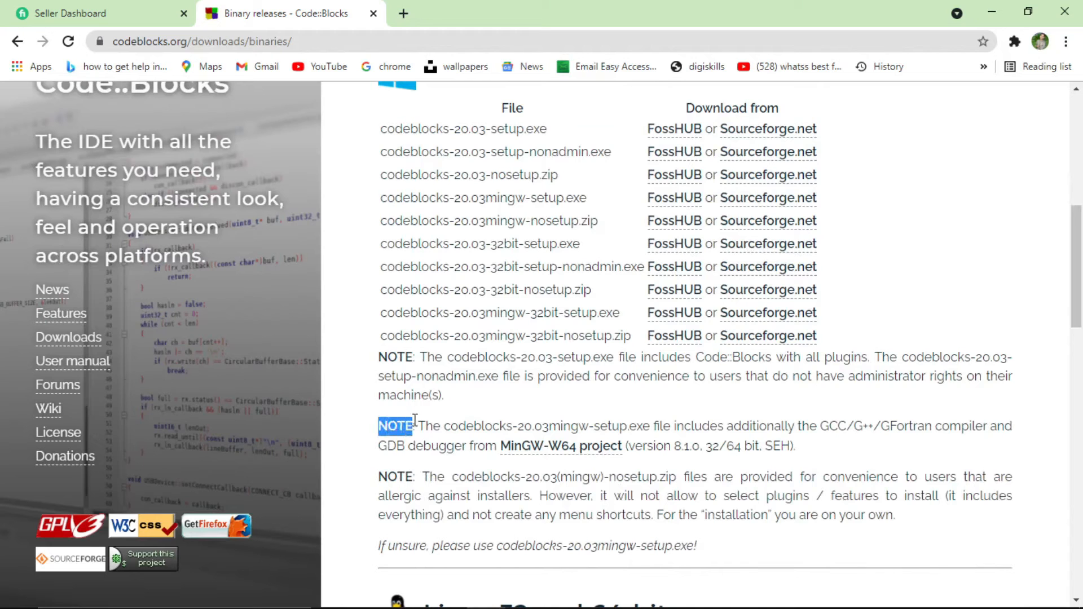
scroll(511, 424, "up", 3)
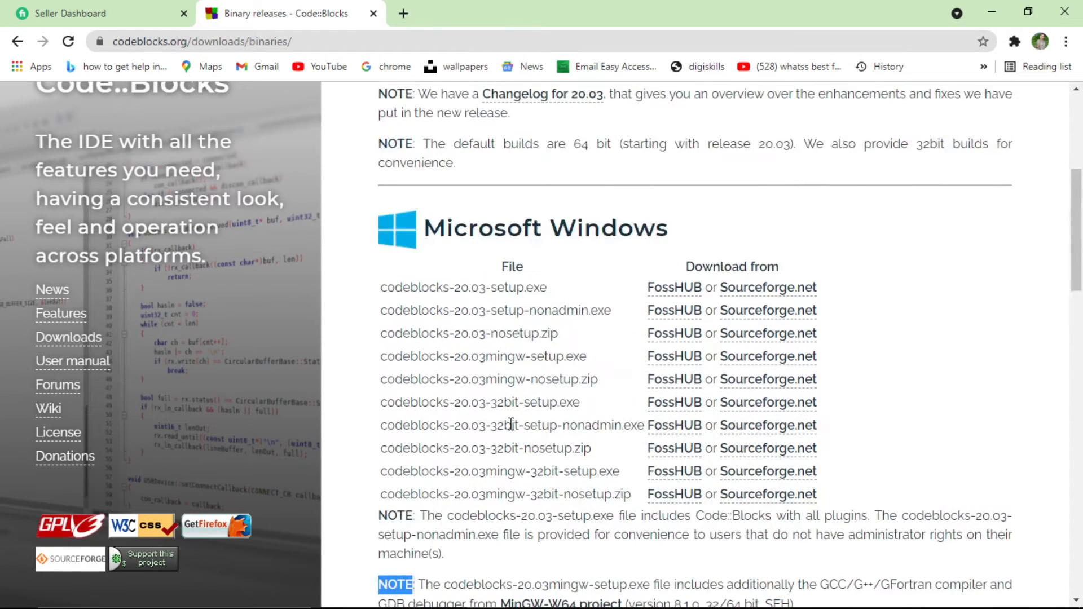
left_click(564, 361)
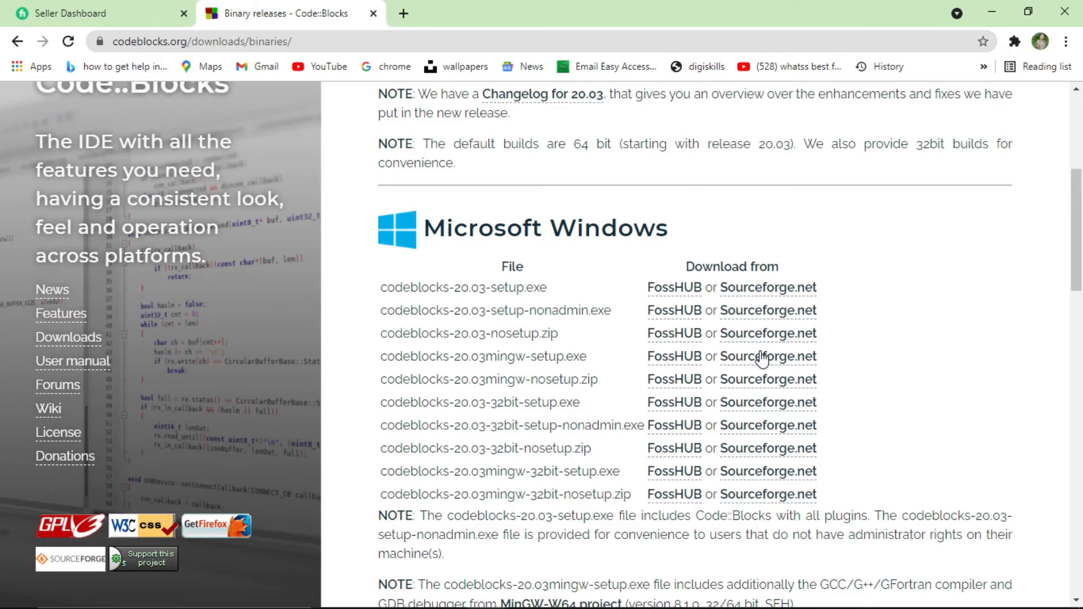
left_click_drag(587, 358, 467, 362)
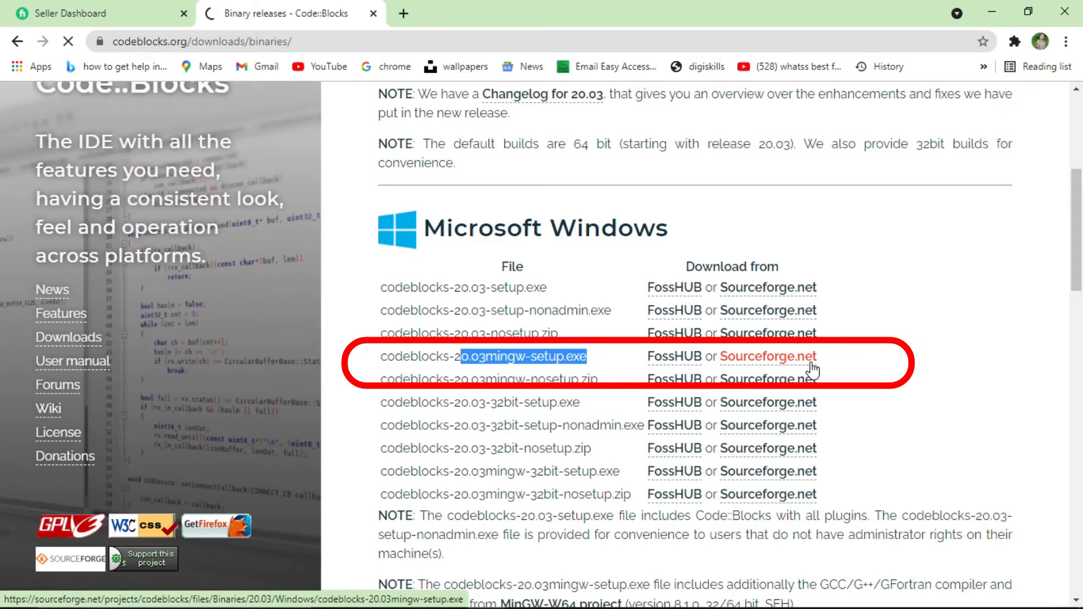
Download codeblocks-20.03mingw-setup.exe from Sourceforge.net to the Programs downloads folder and minimize the browser
left_click(813, 368)
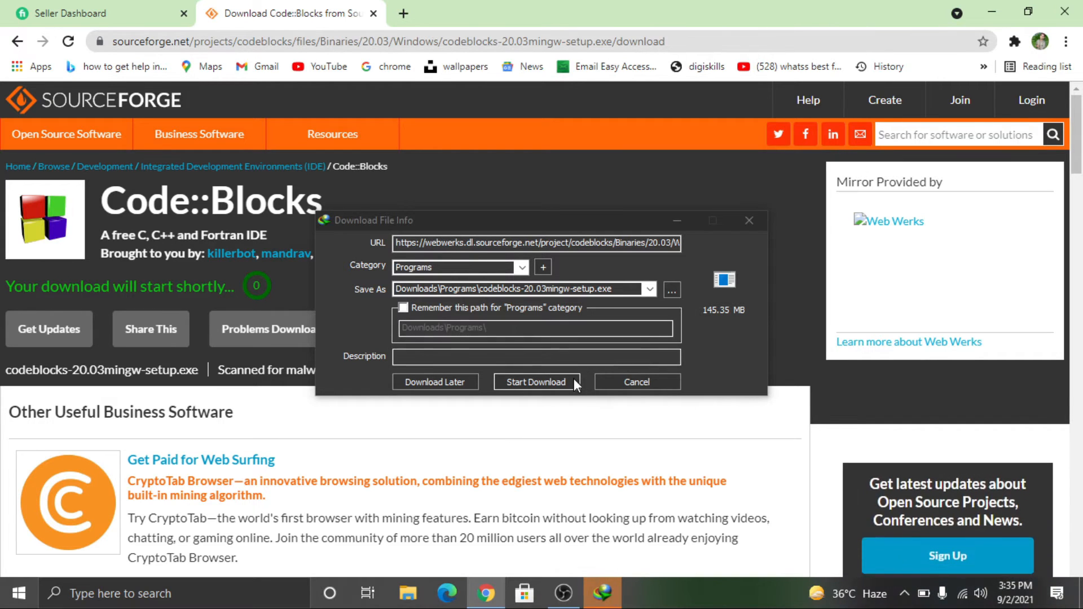
left_click(540, 378)
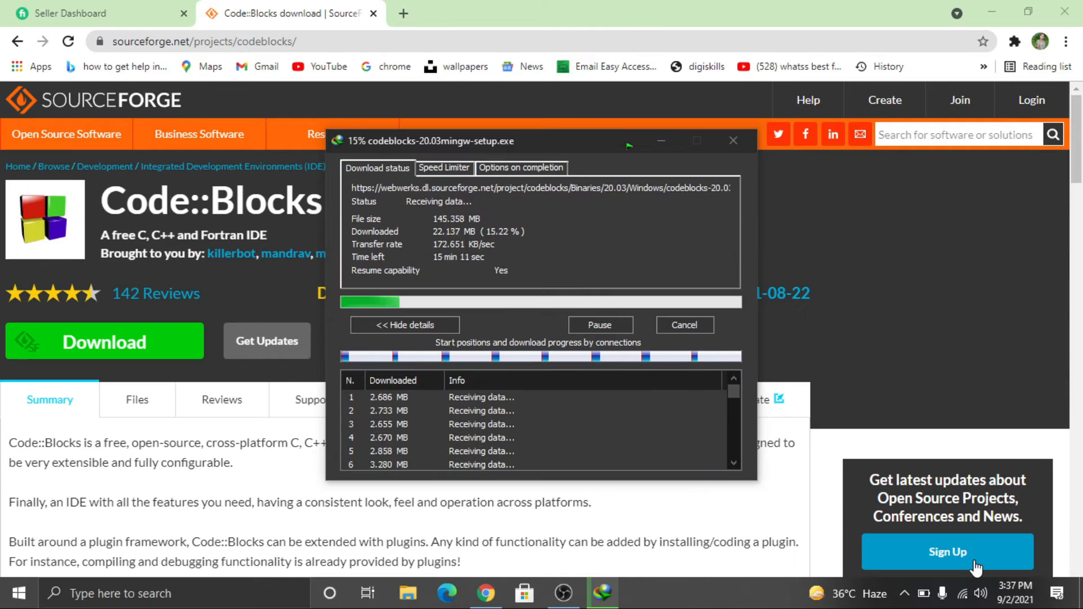
left_click(1006, 13)
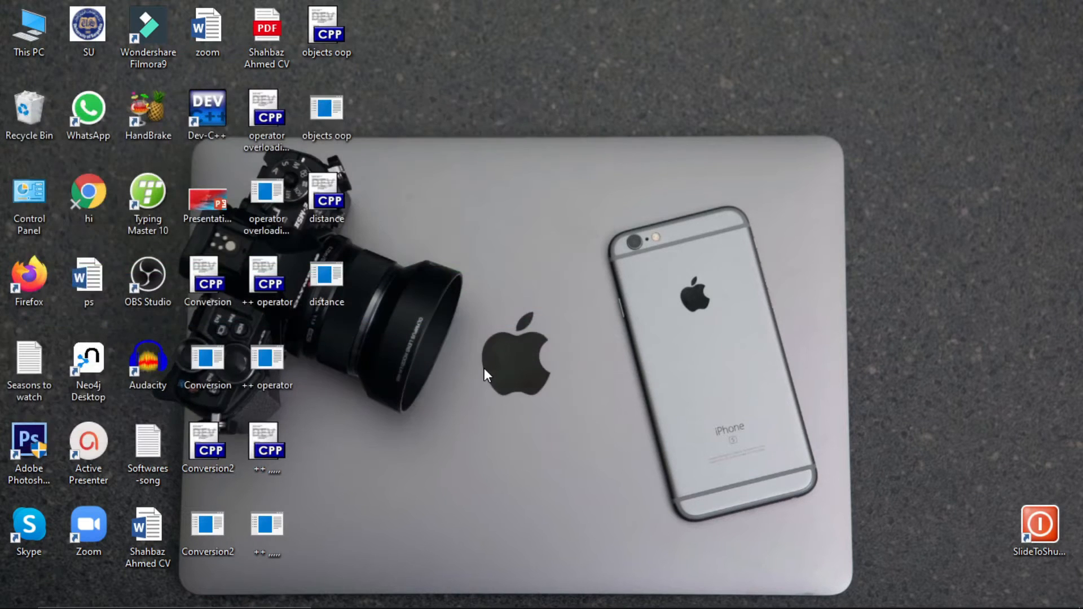
Run the codeblocks-20.03mingw-setup installer in the Downloads\Programs folder as administrator
double_click(15, 27)
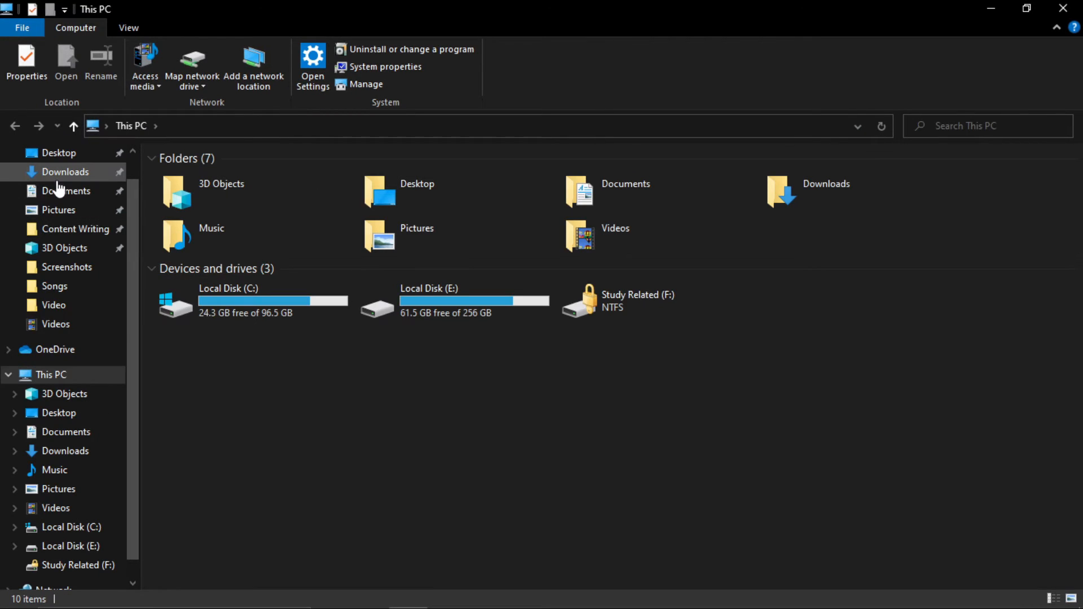
left_click(58, 179)
double_click(194, 223)
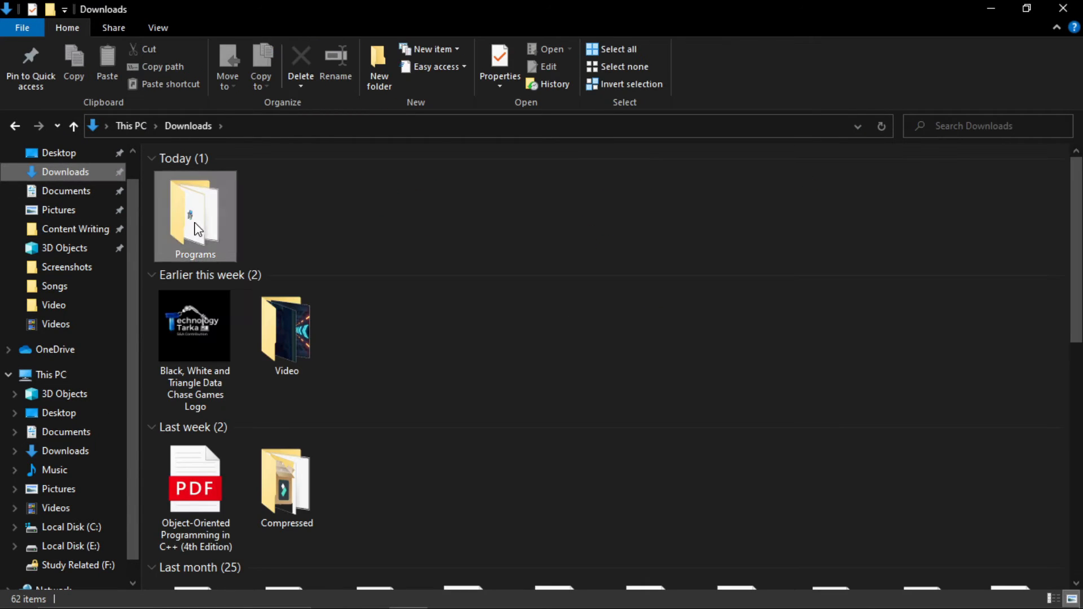
left_click(218, 224)
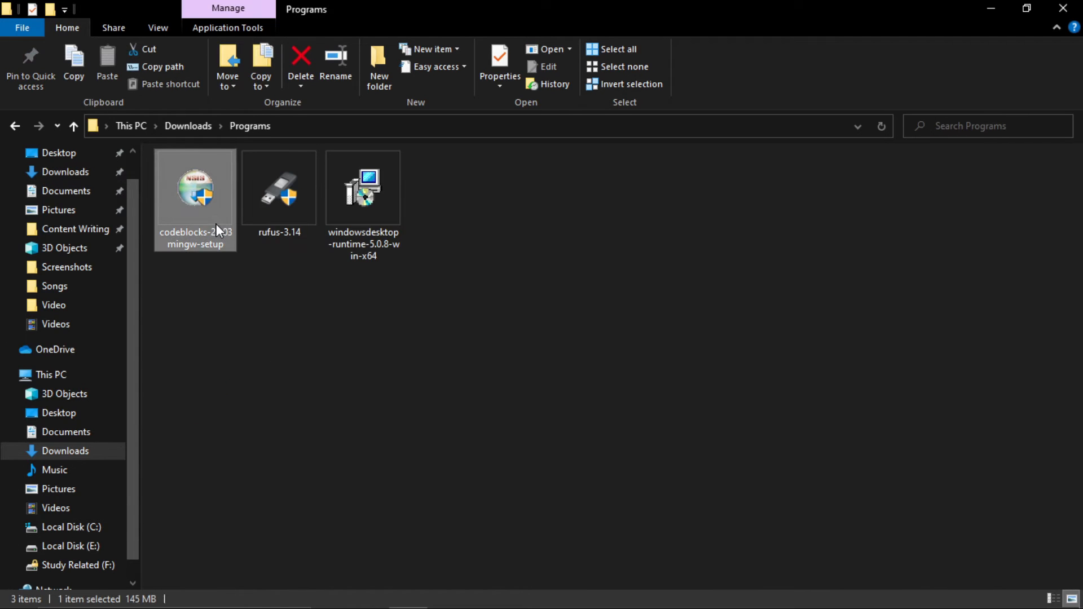
right_click(216, 225)
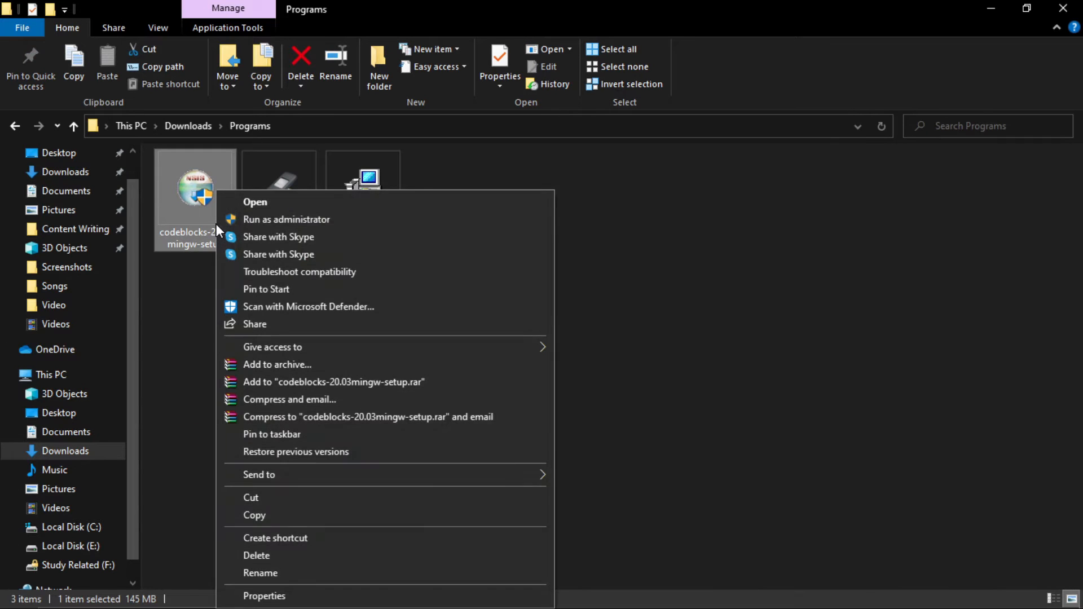
left_click(276, 220)
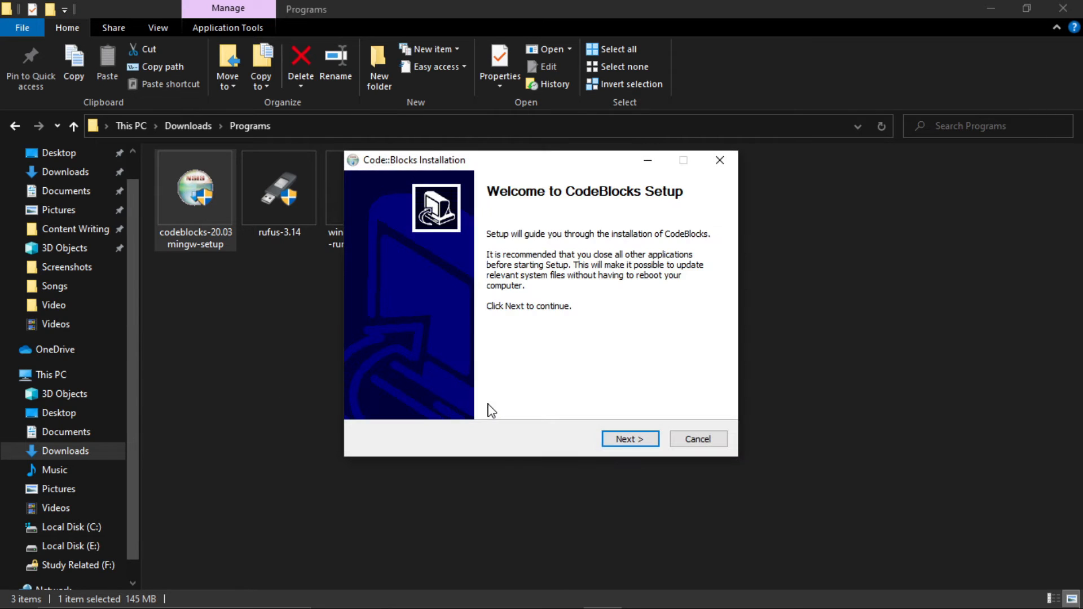
Accept the license, install CodeBlocks with the Full component set into C:\Program Files\CodeBlocks, and finish the setup
left_click(637, 439)
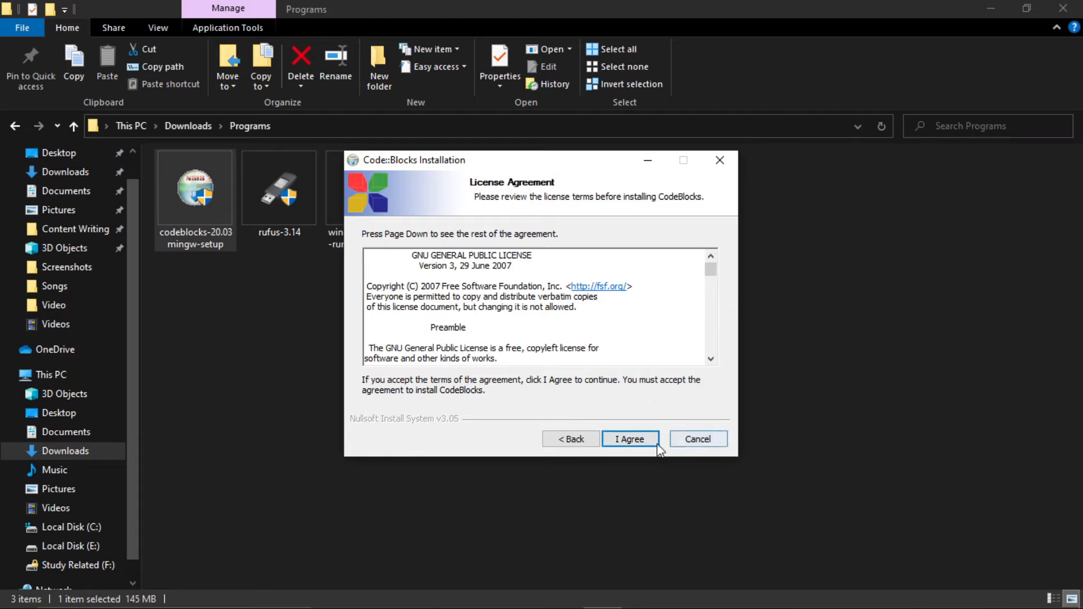
left_click(632, 439)
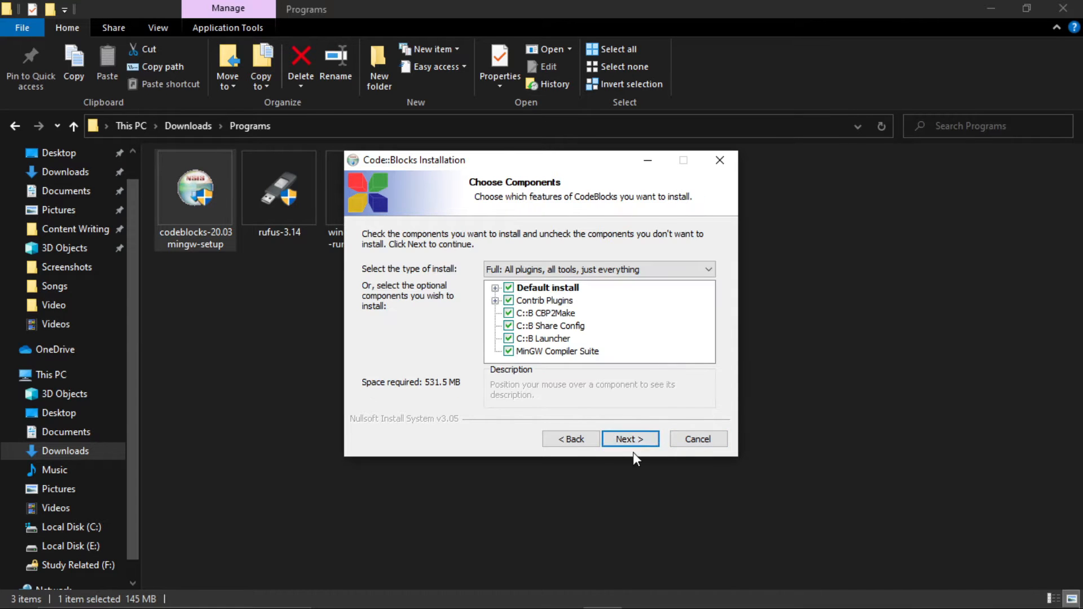
left_click(631, 441)
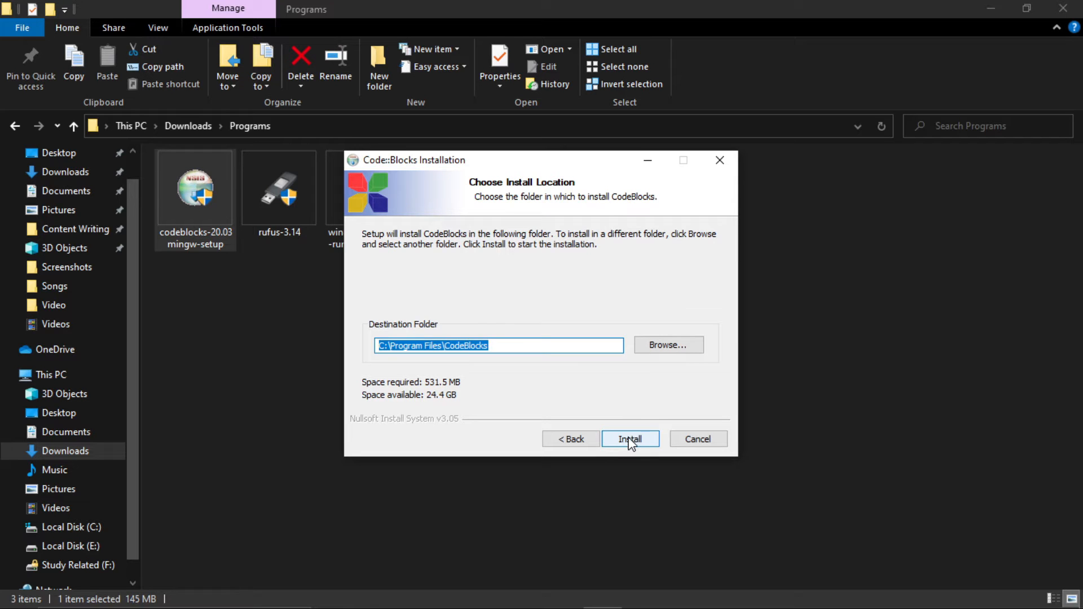
left_click(631, 440)
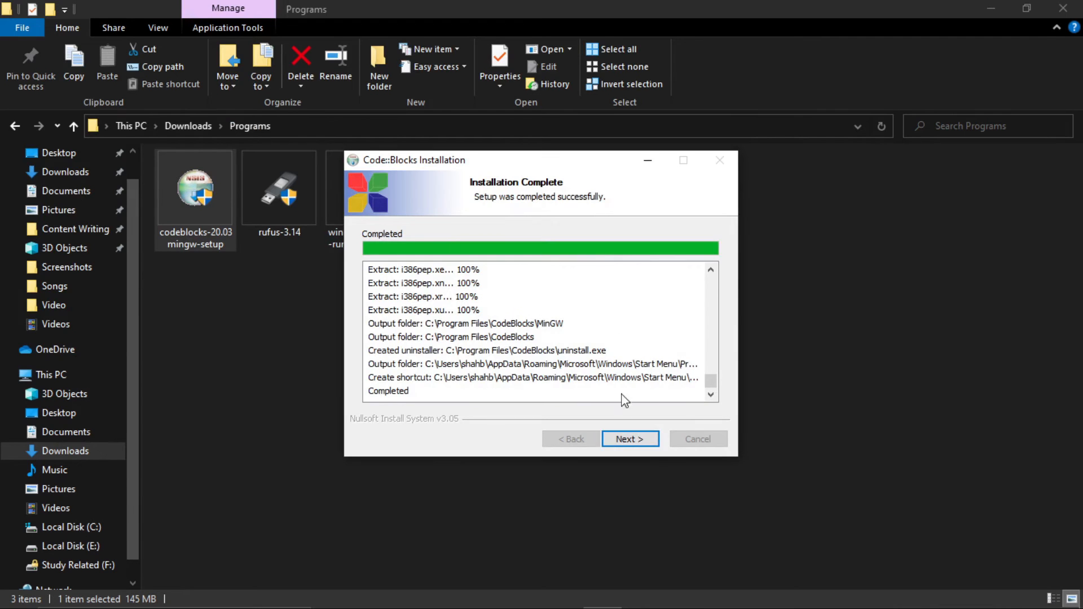
left_click(629, 440)
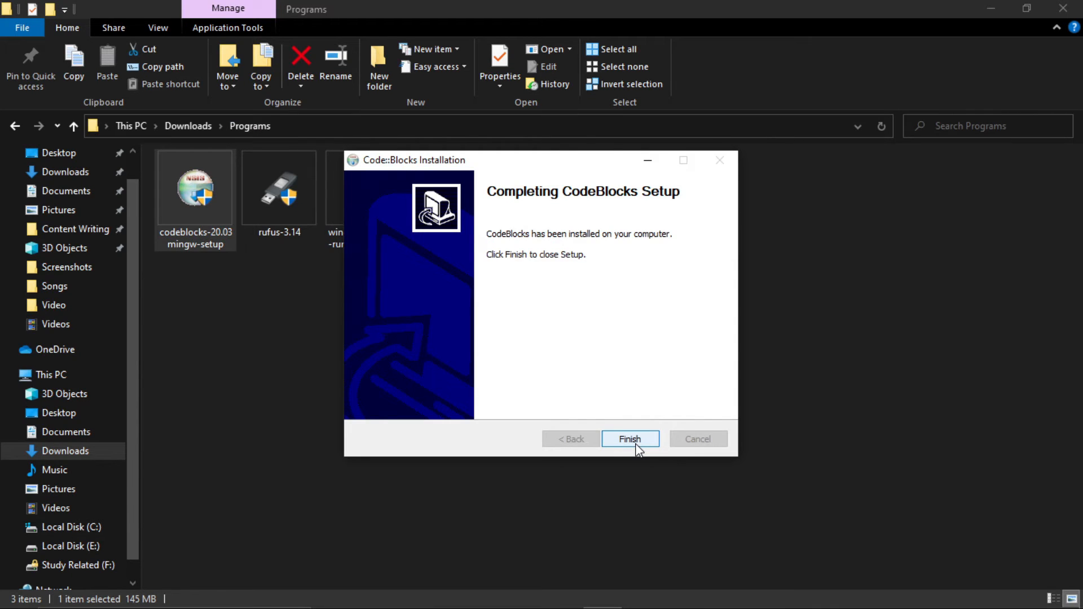
left_click(637, 444)
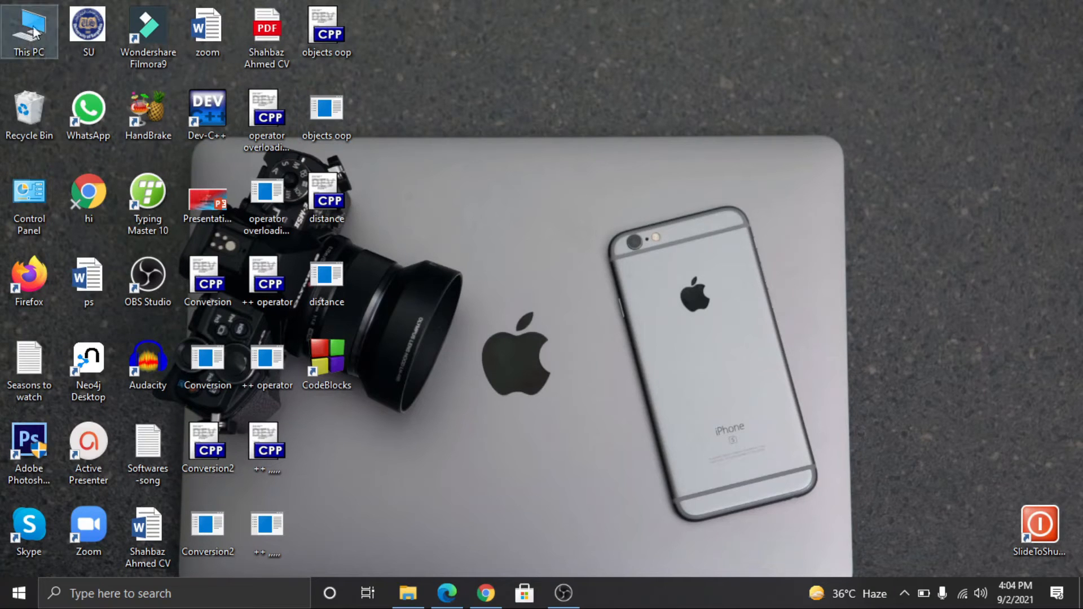
Open the folder C:\Program Files\CodeBlocks\MinGW\bin in File Explorer
double_click(29, 31)
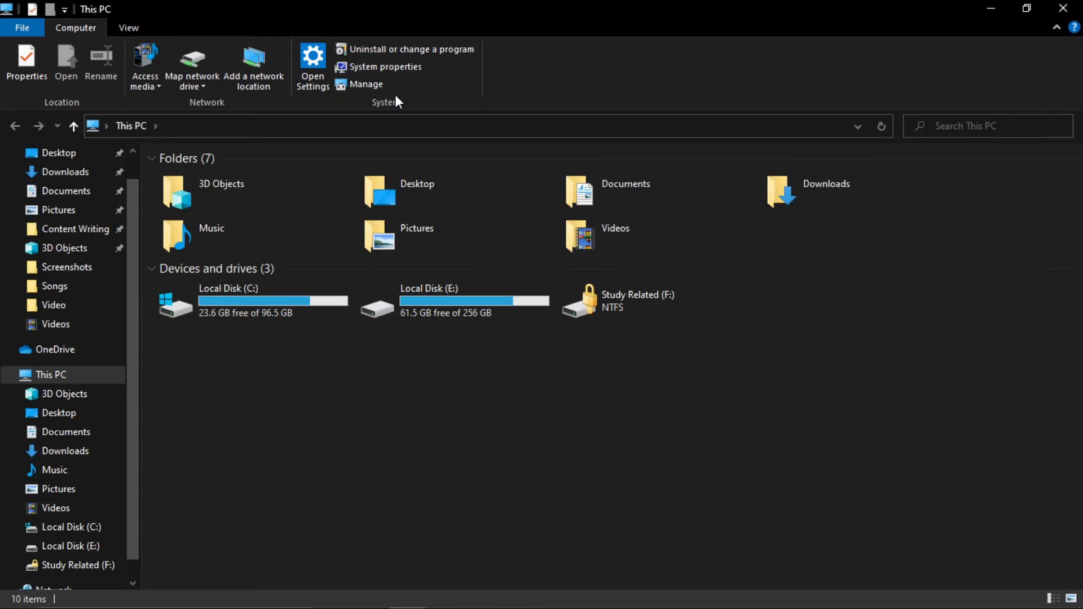
left_click(274, 309)
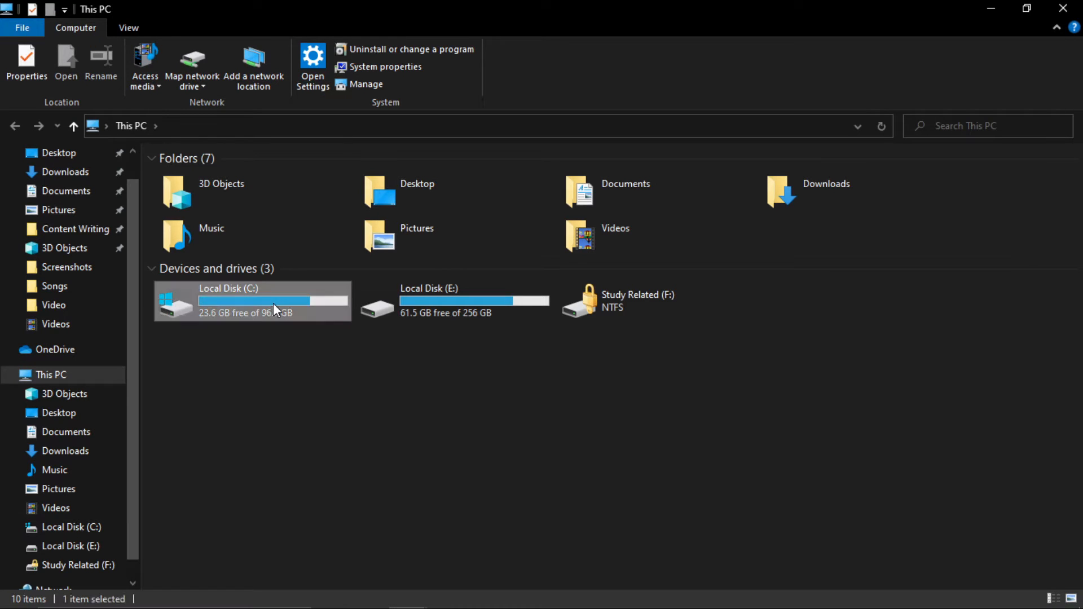
double_click(273, 303)
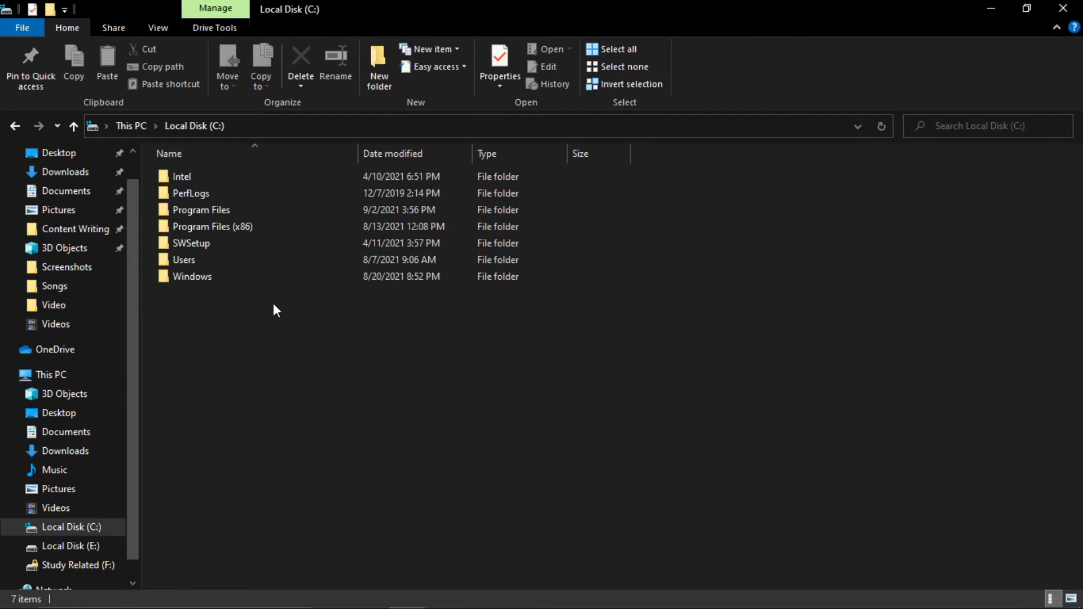
left_click(222, 212)
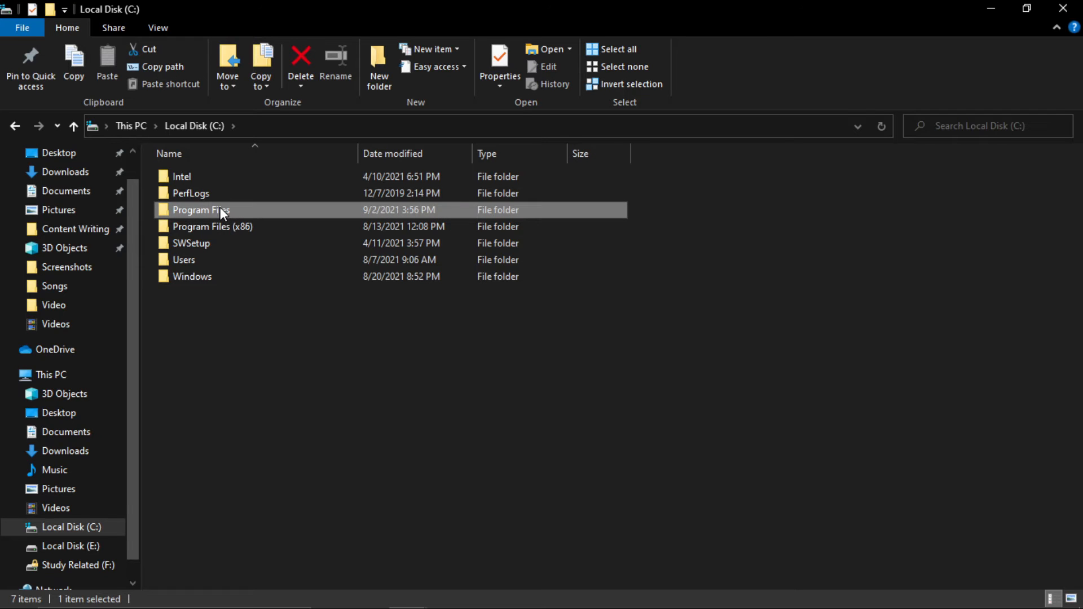
double_click(220, 210)
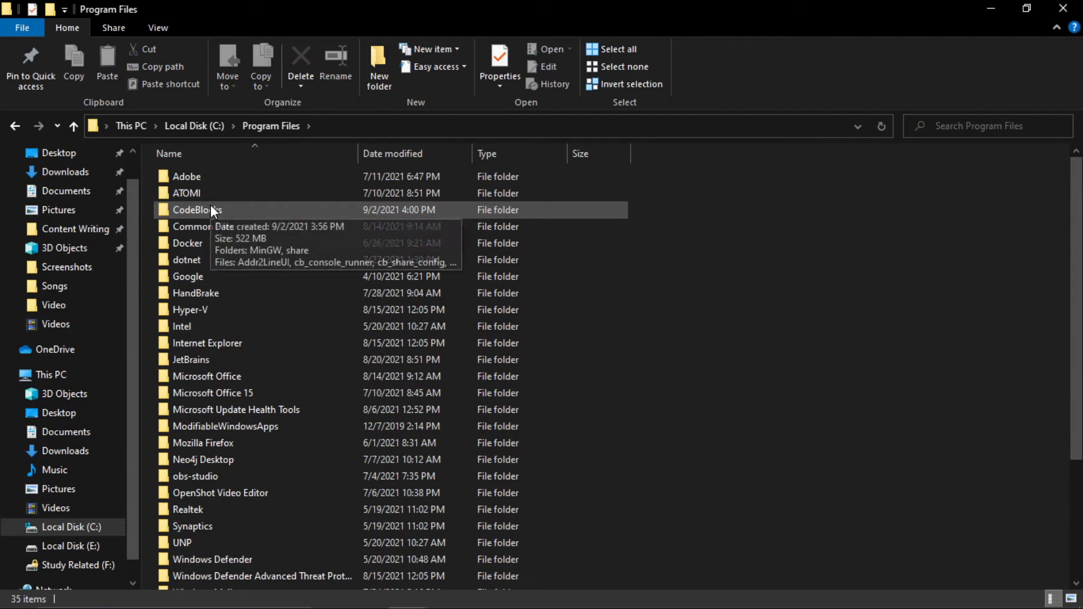
left_click(211, 210)
double_click(228, 210)
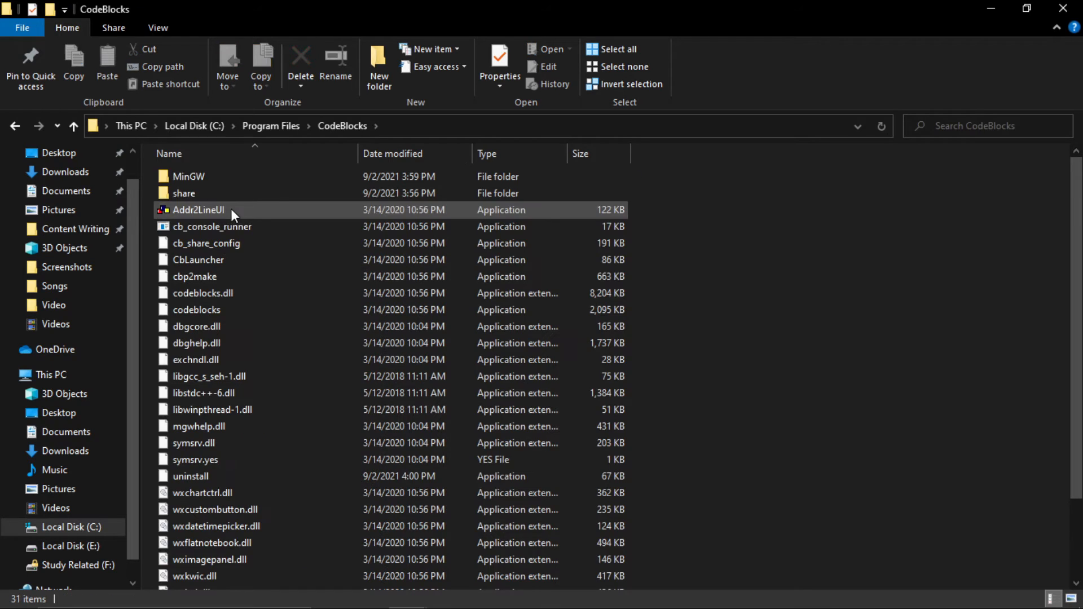
double_click(206, 175)
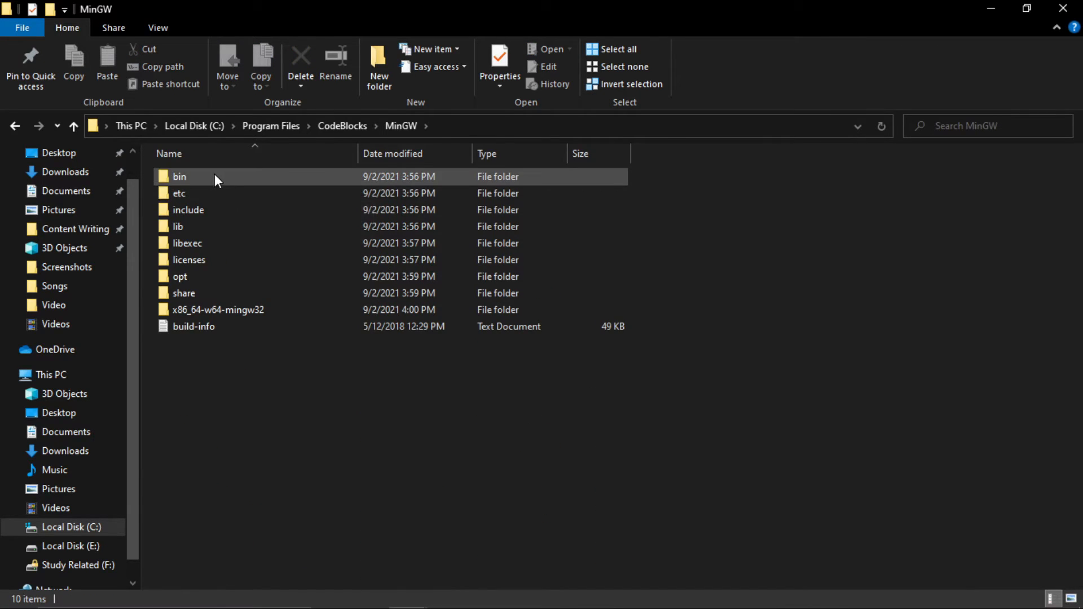
double_click(233, 177)
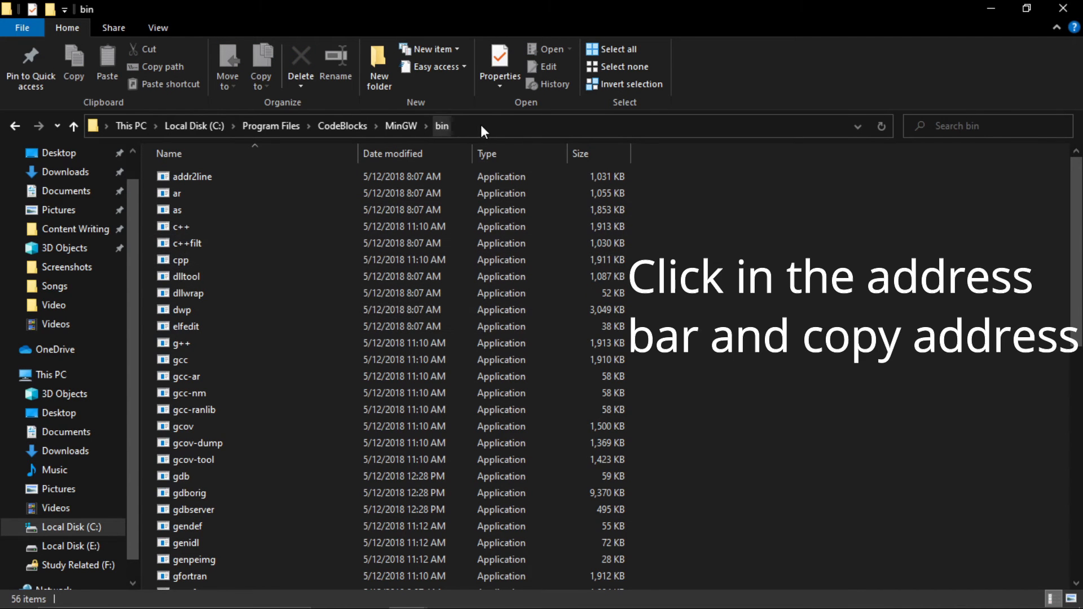
Copy the folder path C:\Program Files\CodeBlocks\MinGW\bin and minimize File Explorer
left_click(513, 128)
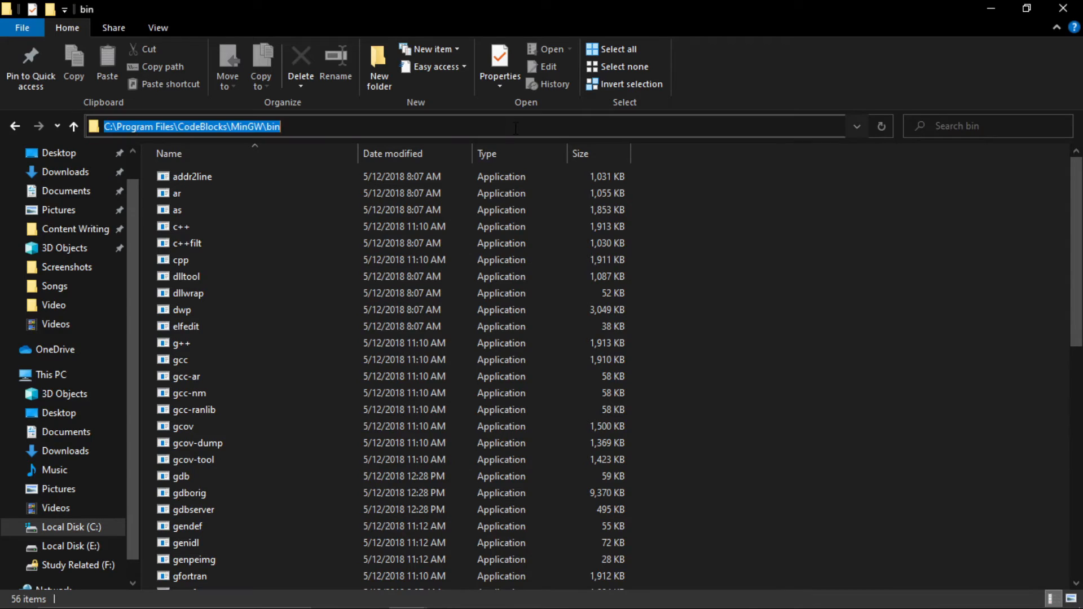
right_click(493, 128)
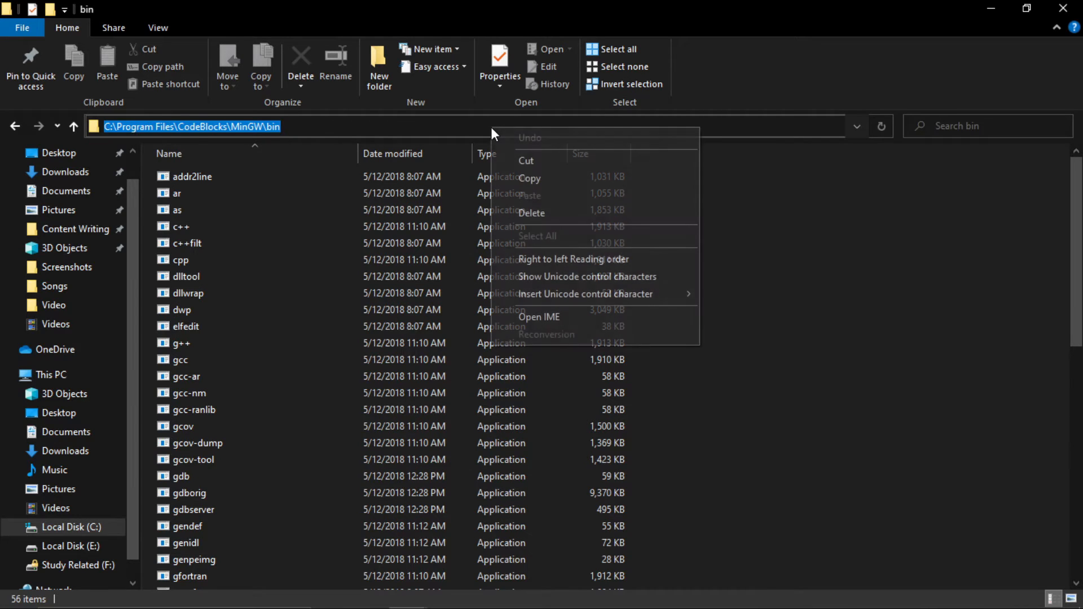
left_click(545, 182)
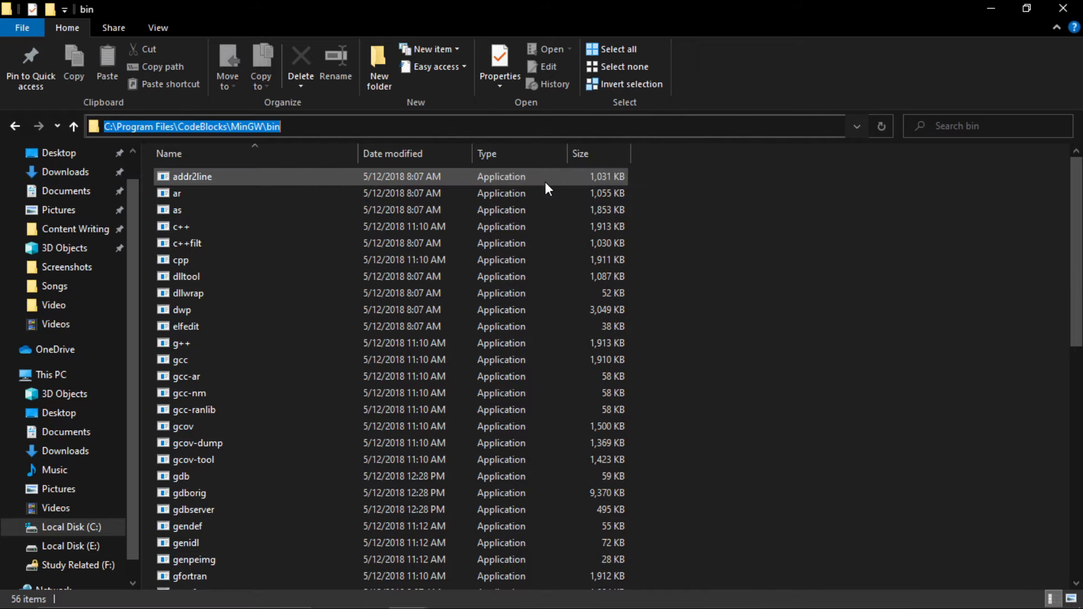
left_click(986, 9)
Open the Environment Variables dialog from the advanced system settings, reached through Control Panel's System and Security section
left_click(175, 603)
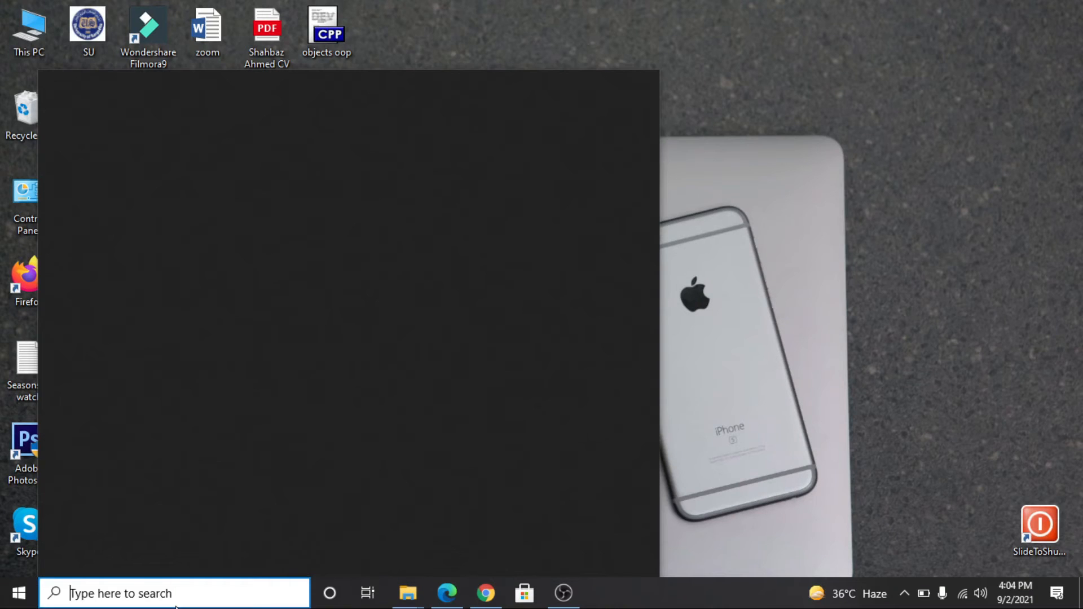
type("contr")
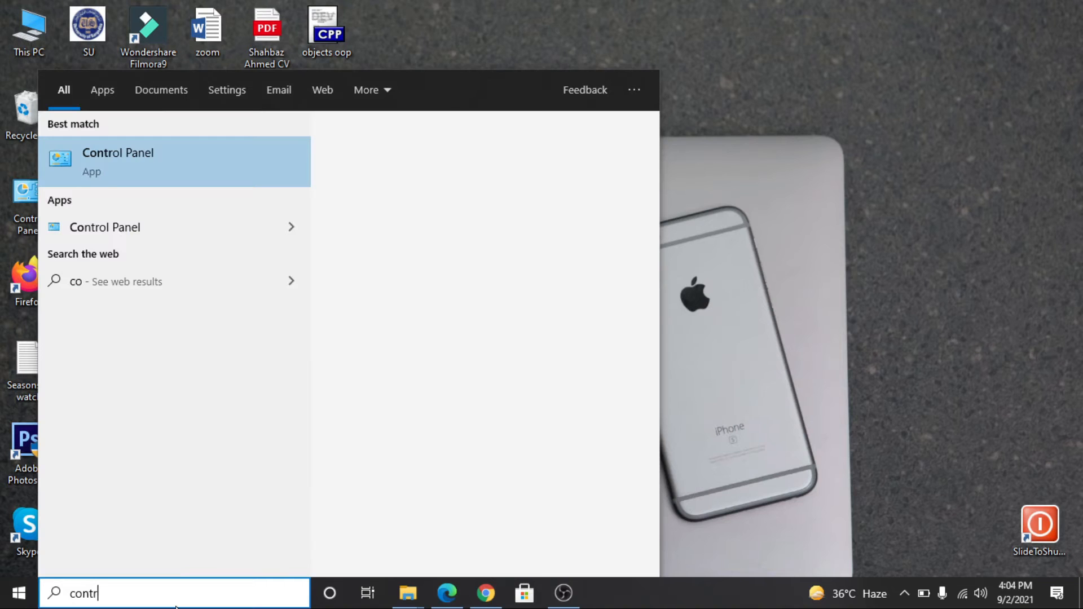
left_click(232, 185)
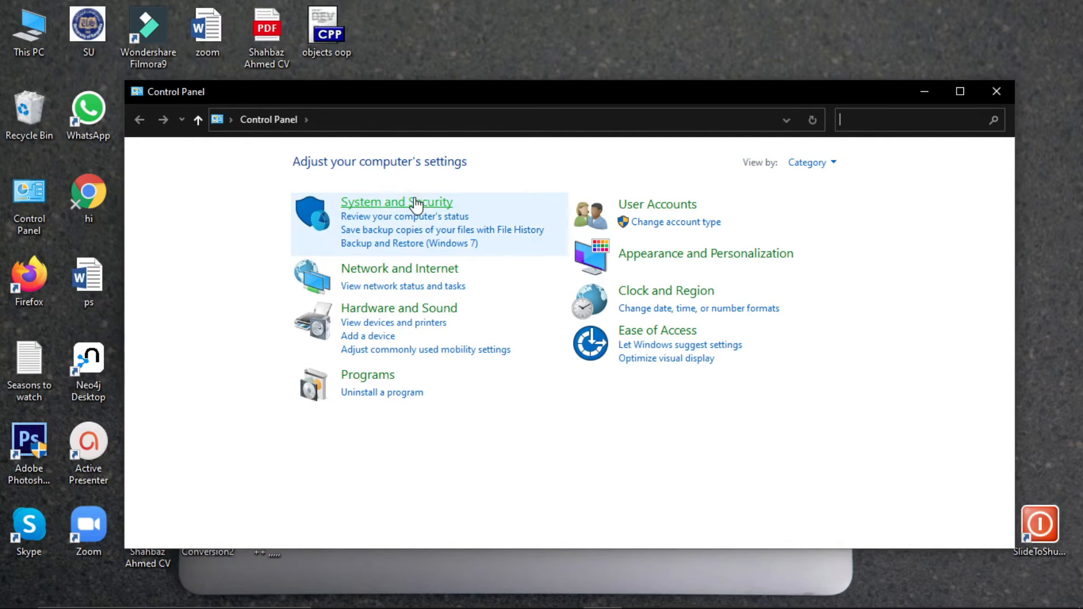
left_click(401, 205)
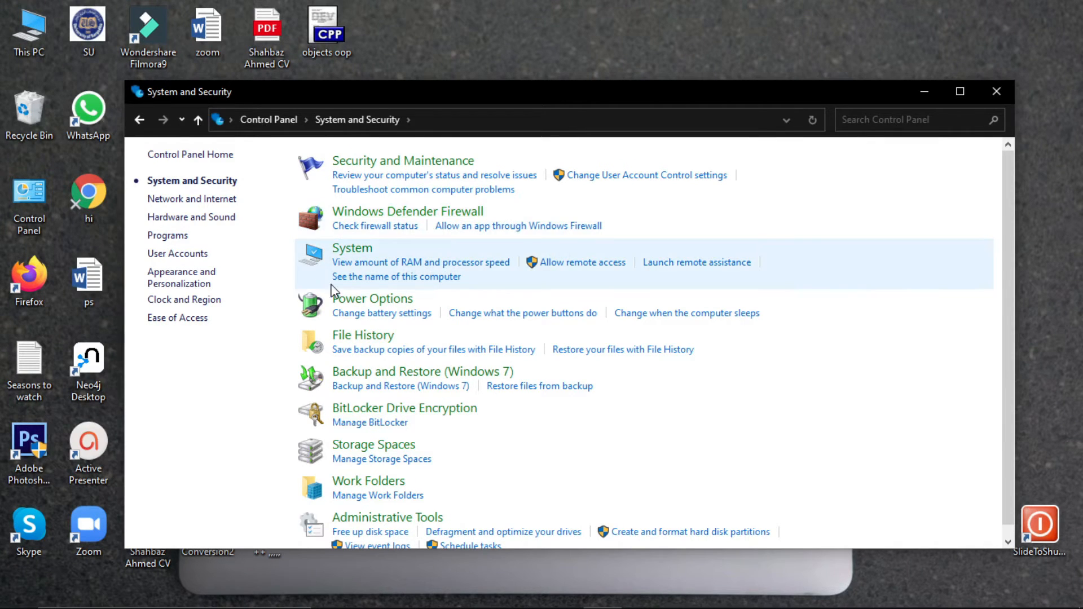
left_click(337, 253)
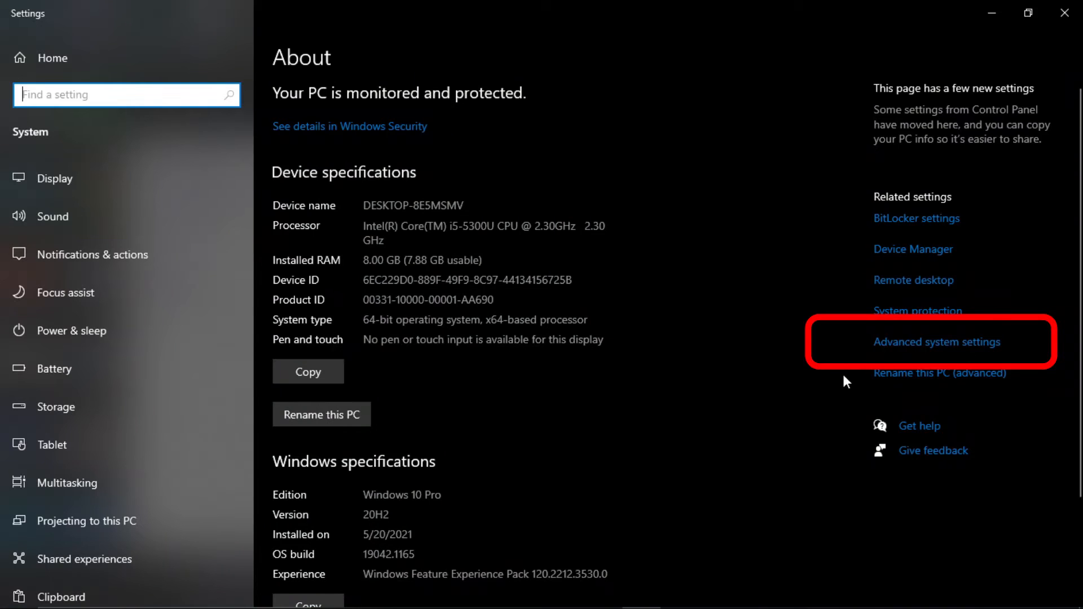
left_click(941, 348)
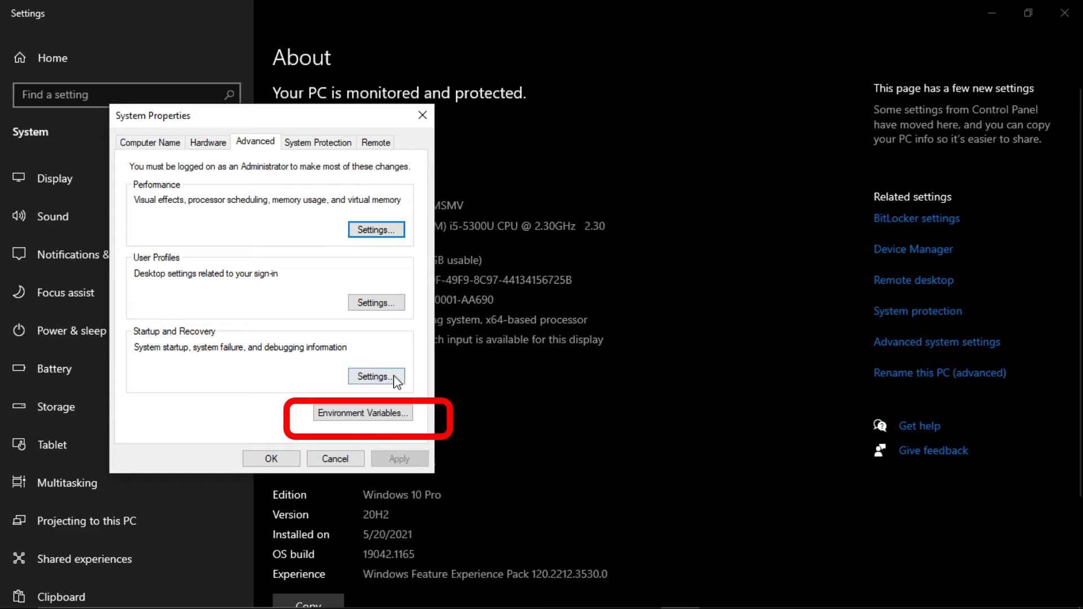
left_click(367, 416)
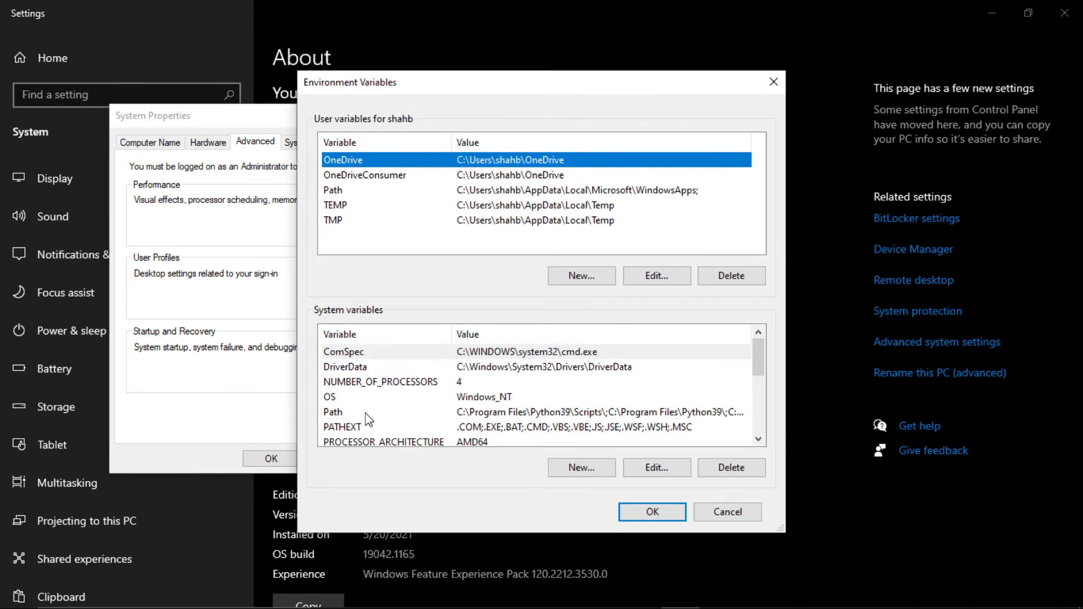
Add C:\Program Files\CodeBlocks\MinGW\bin as a new entry in the user Path variable and confirm all the dialogs
left_click(382, 191)
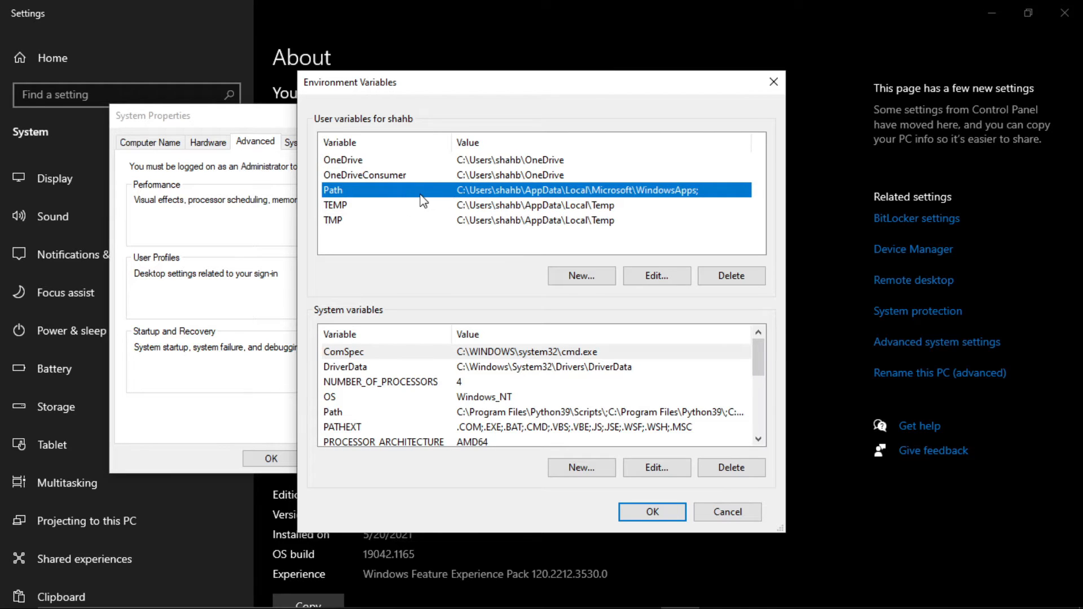
left_click(663, 279)
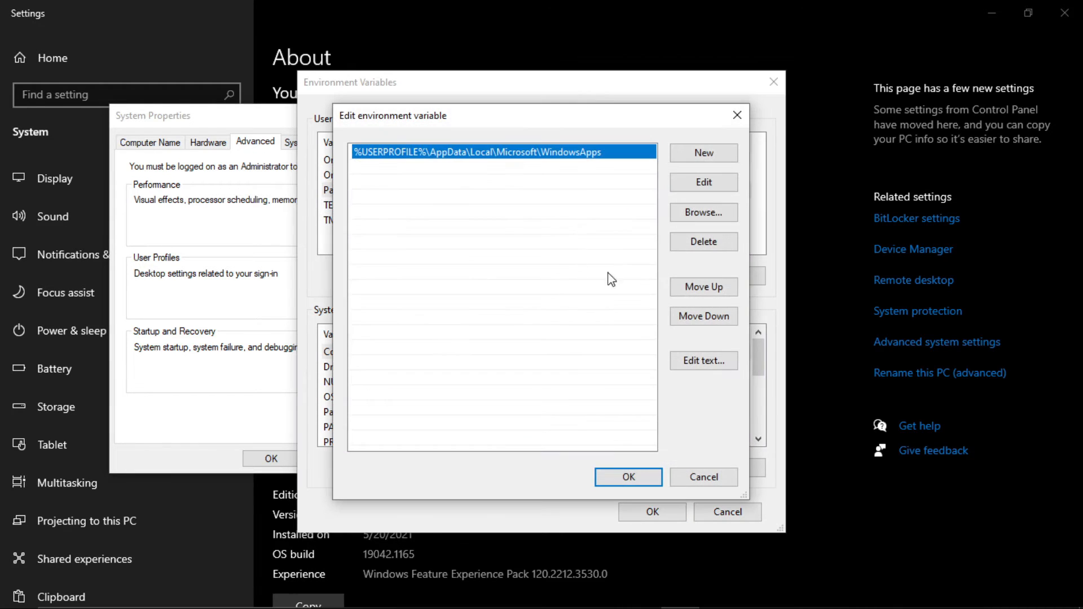
left_click(703, 154)
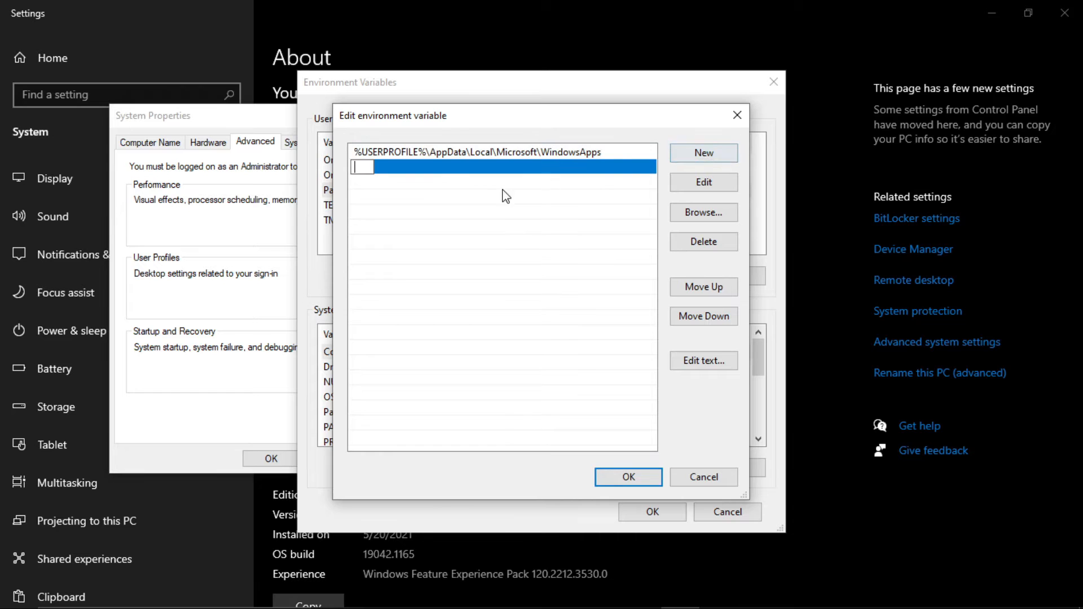
key("ctrl+v")
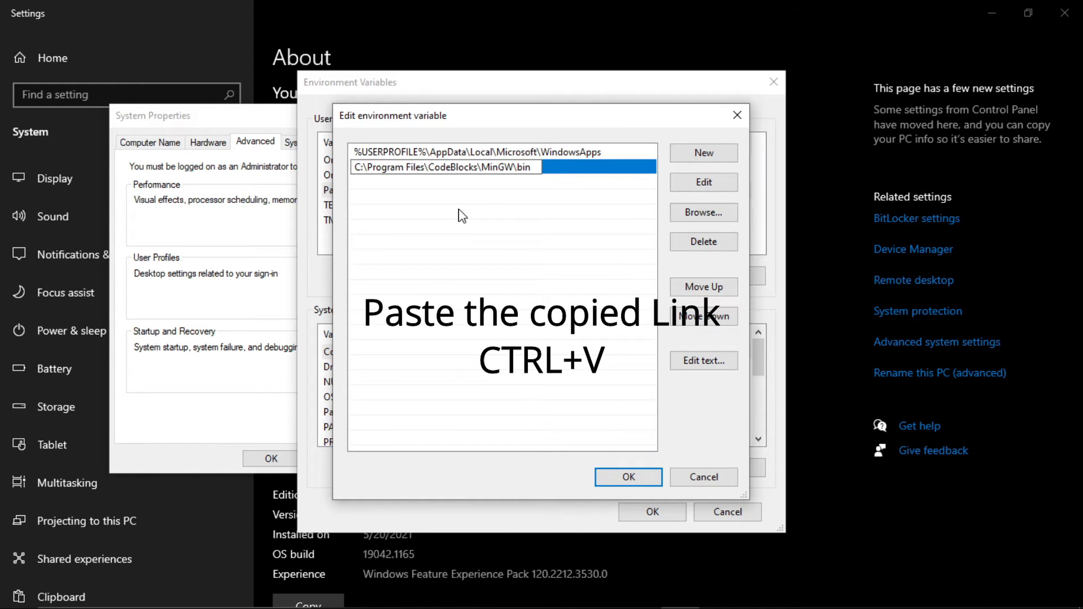
left_click(615, 480)
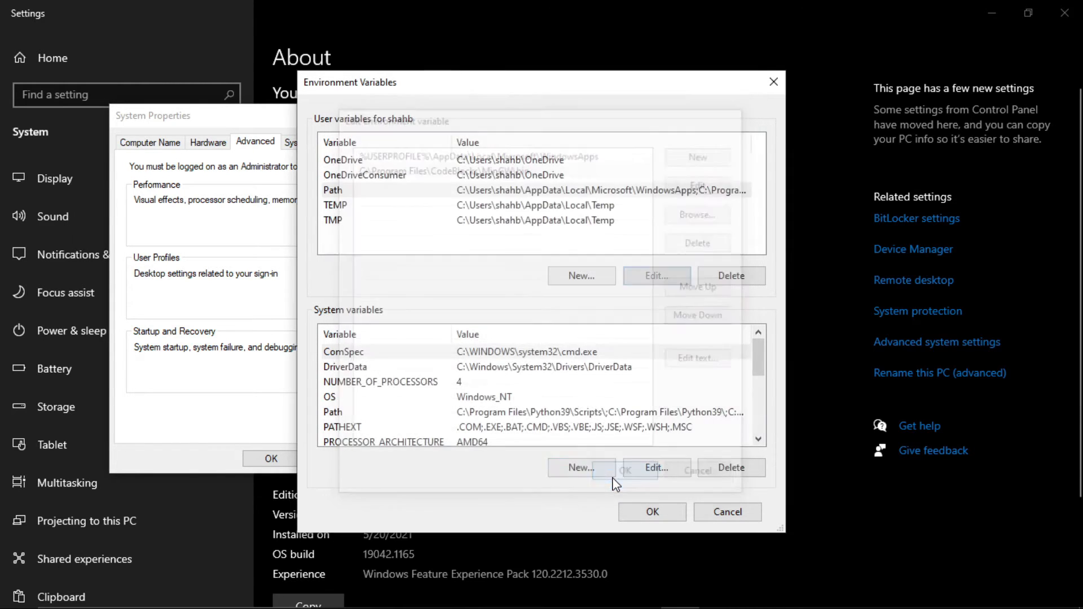
left_click(653, 511)
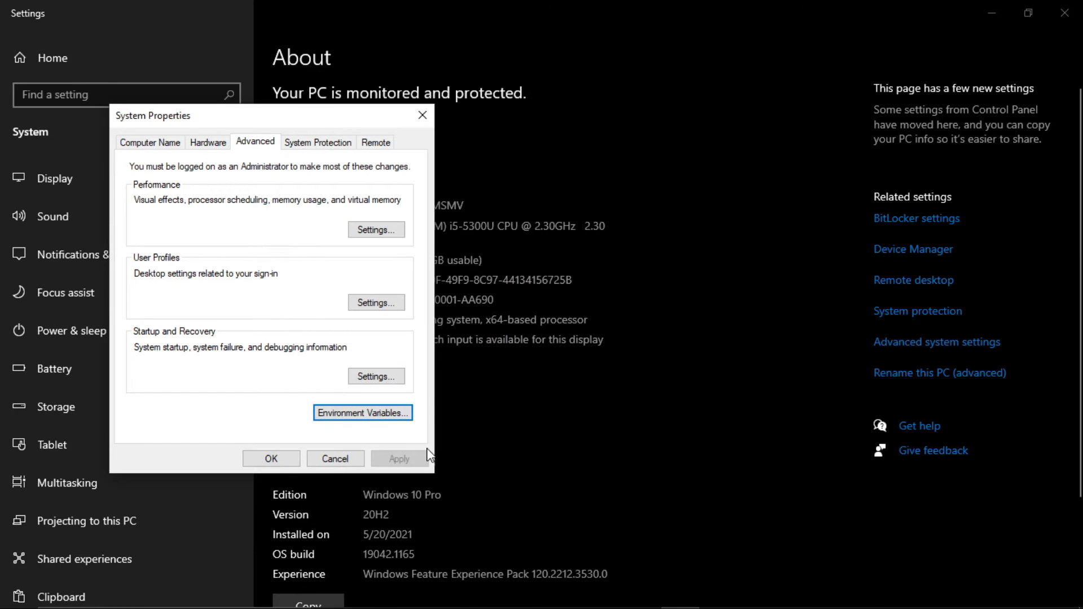
left_click(281, 461)
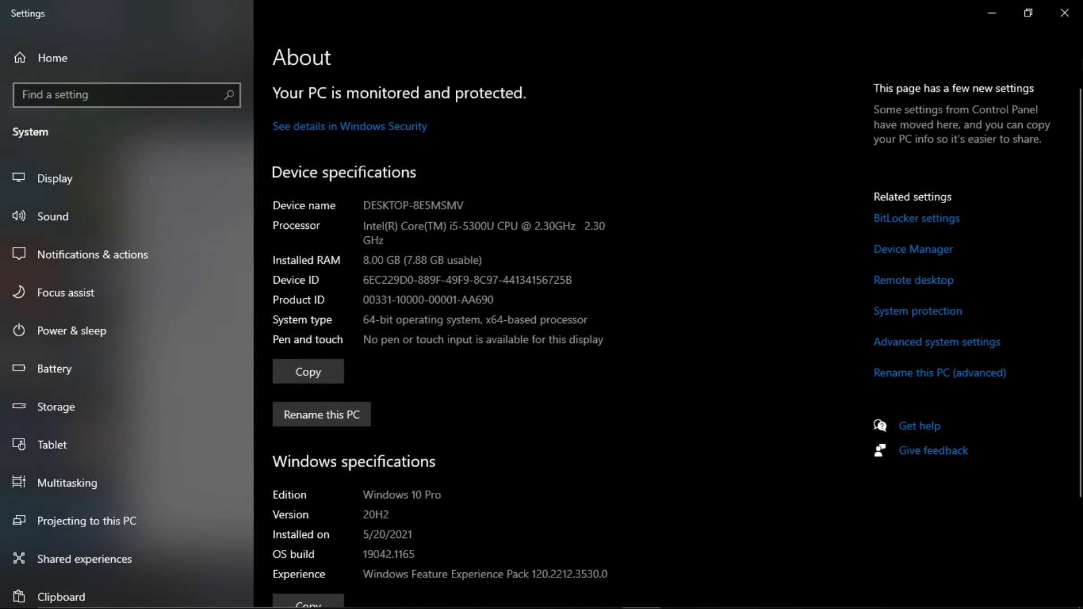
Close the Settings and Control Panel windows and refresh the desktop
left_click(1065, 9)
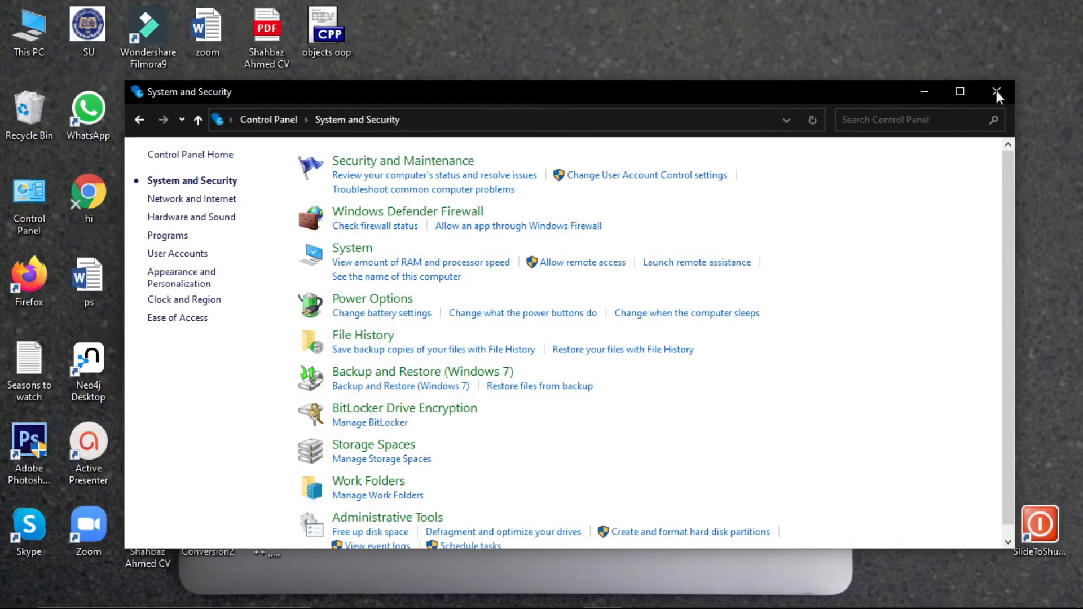
left_click(996, 91)
right_click(410, 77)
left_click(461, 124)
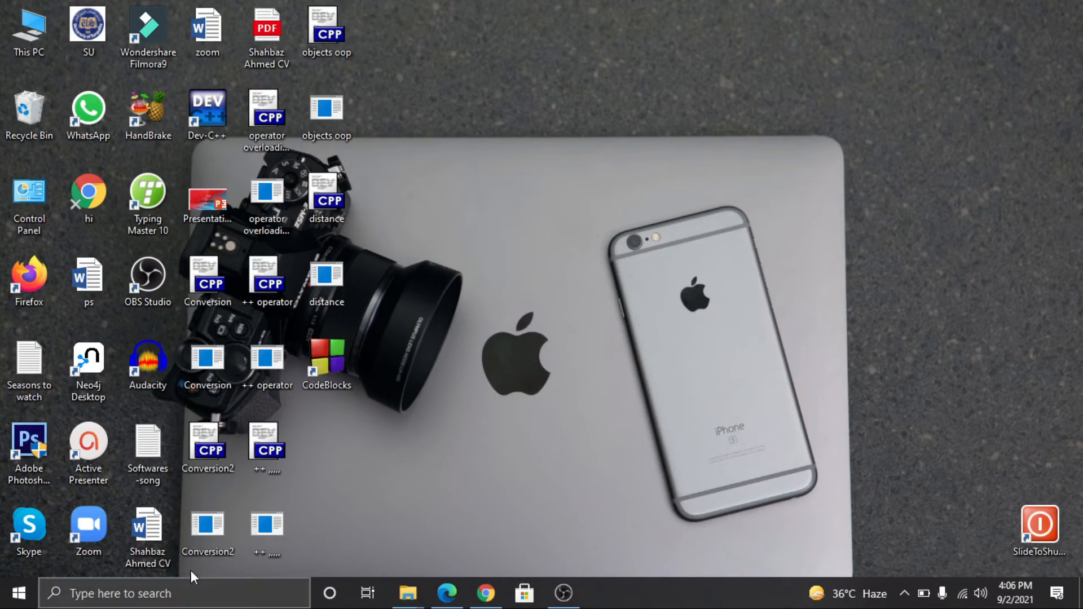
Check the installed compiler version by running gcc --version in Command Prompt, and close the window
left_click(169, 592)
type("c")
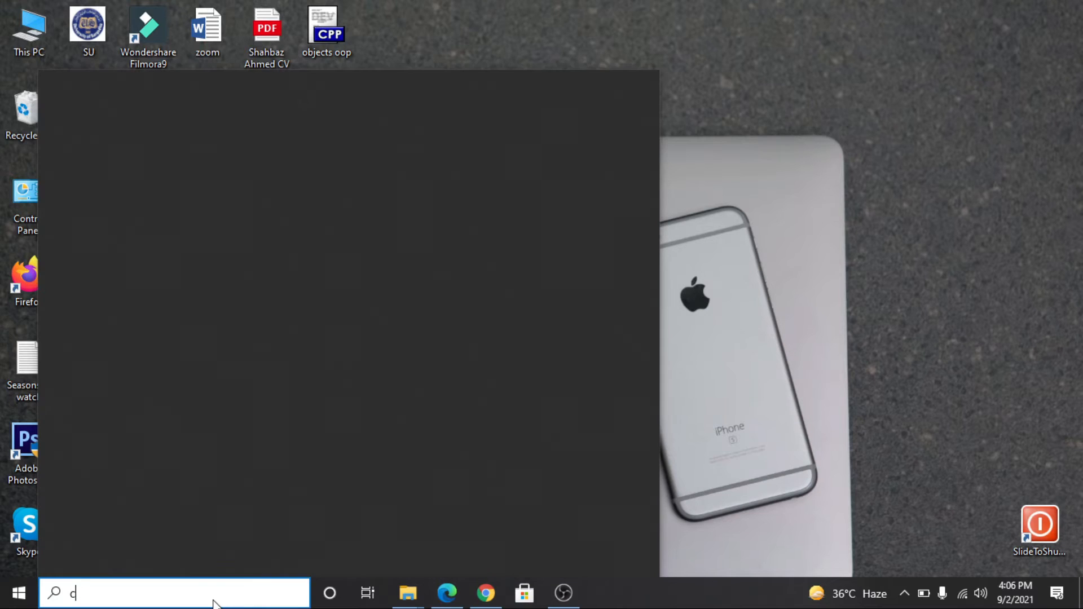
type("md")
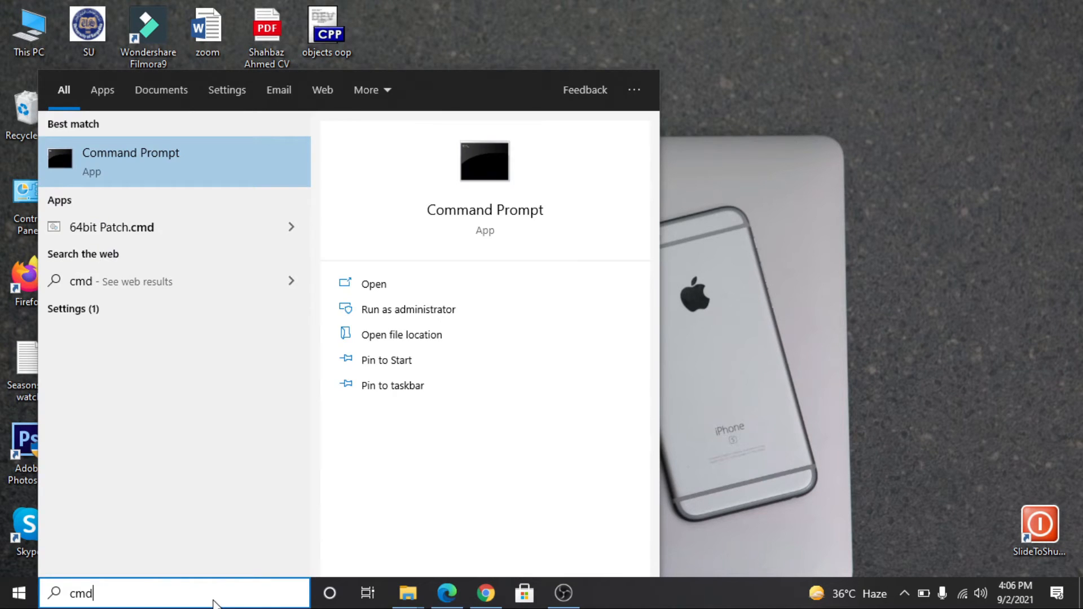
key("Return")
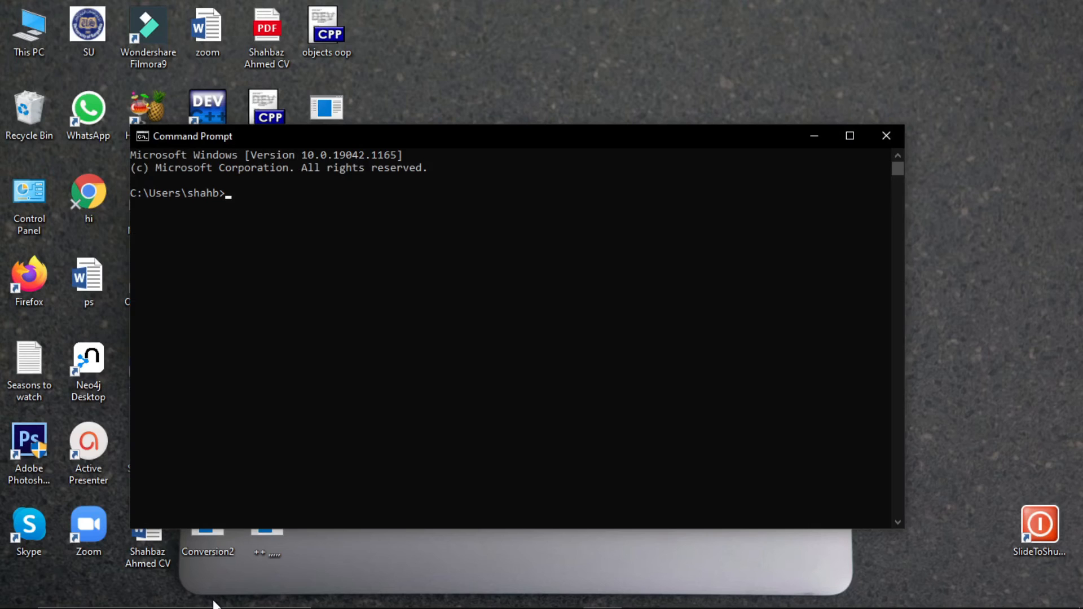
type("gcc --version")
key("Return")
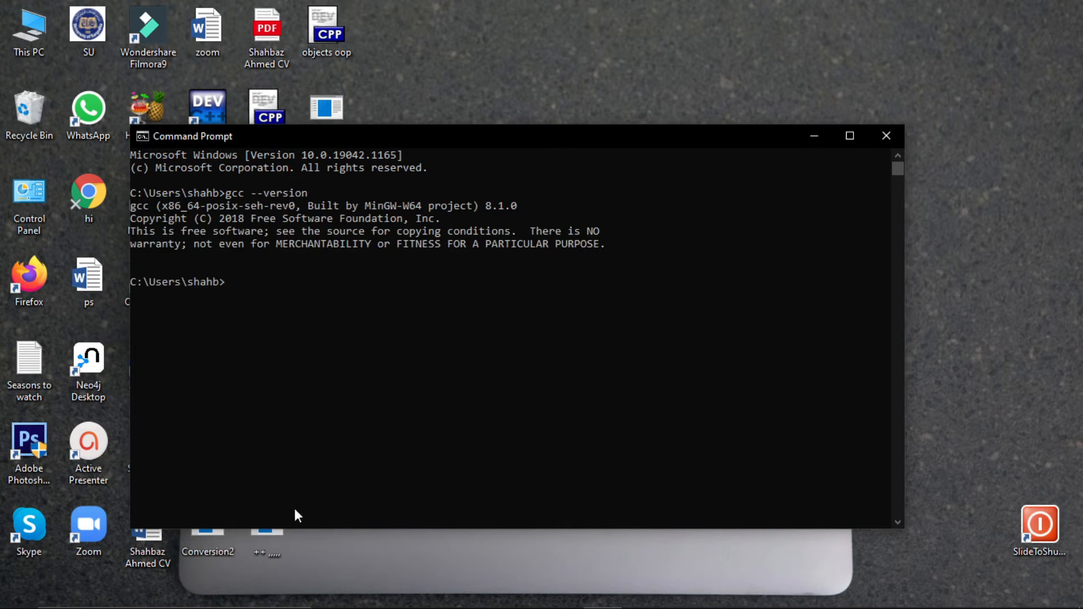
left_click_drag(524, 204, 486, 206)
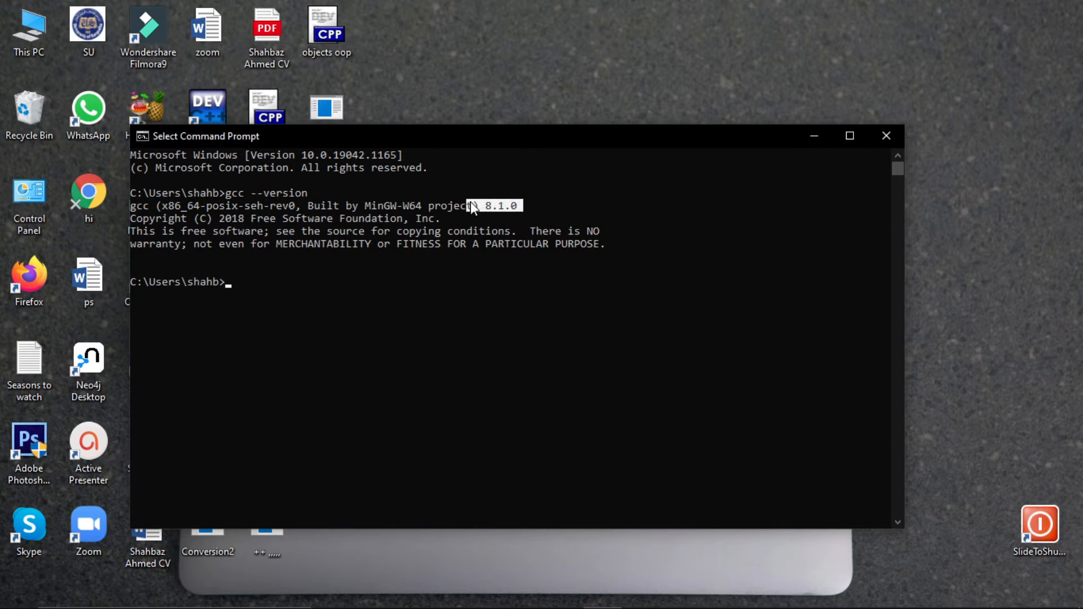
left_click(886, 135)
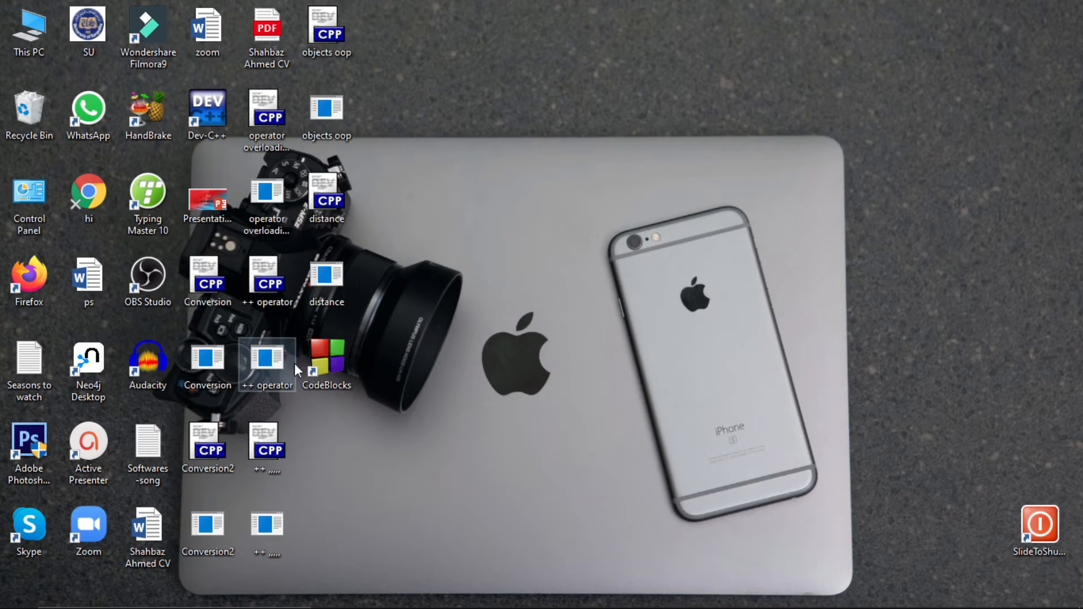
Launch CodeBlocks from the desktop, accept GNU GCC Compiler as the default compiler, and associate Code::Blocks with C/C++ file types
left_click(328, 355)
right_click(330, 351)
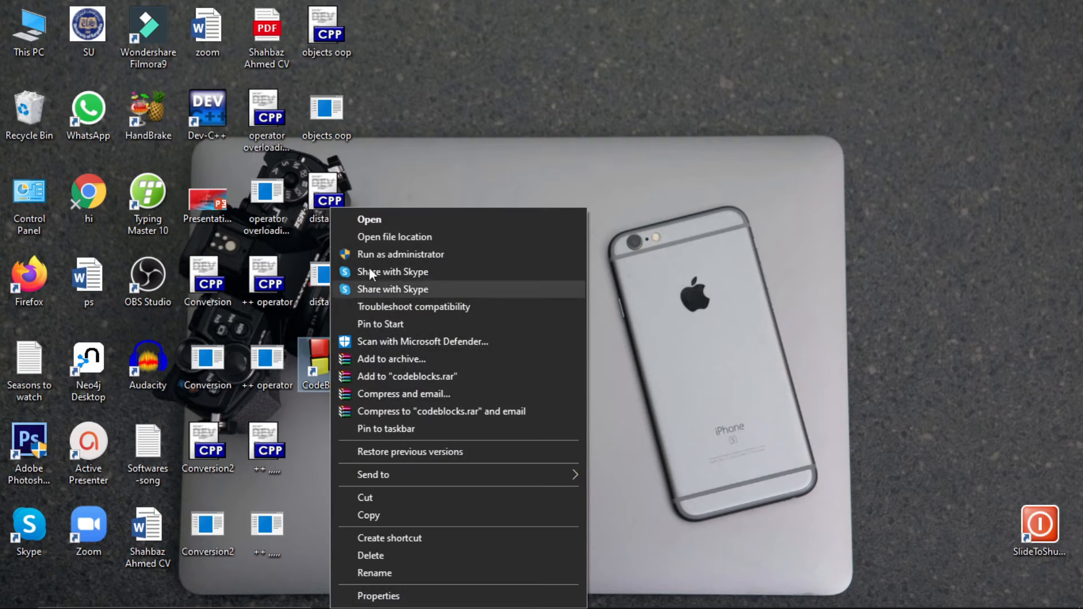
left_click(378, 221)
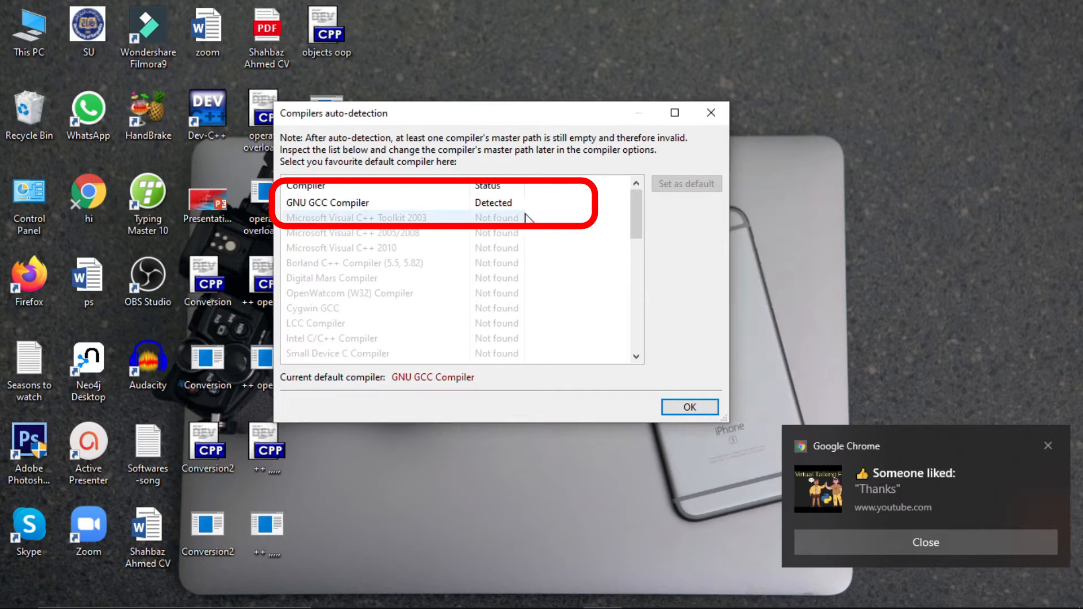
left_click(699, 413)
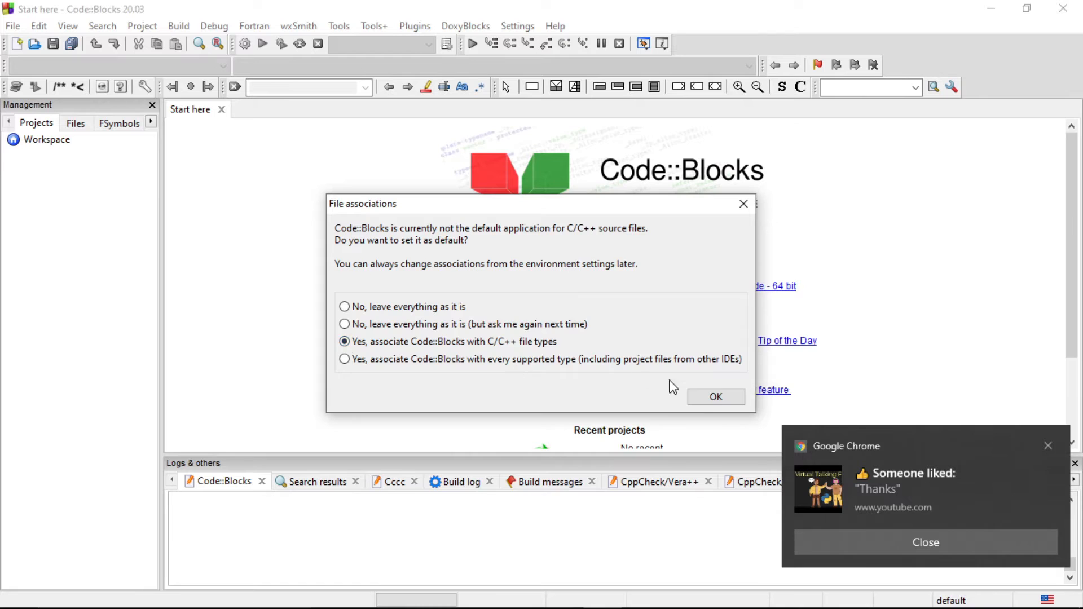
left_click(716, 400)
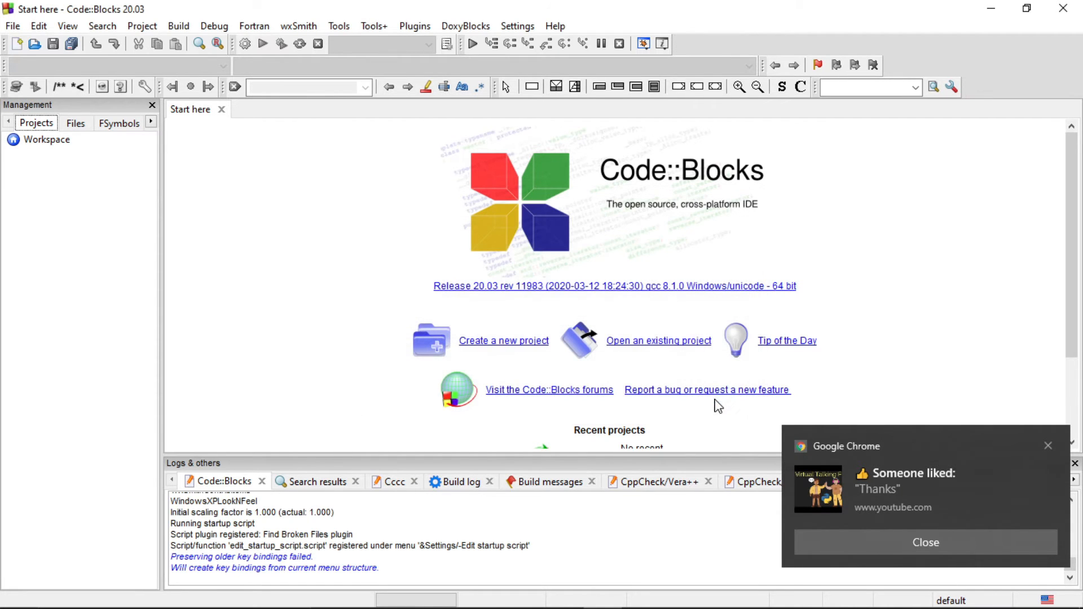
Start a new project from the Console application template
left_click(503, 345)
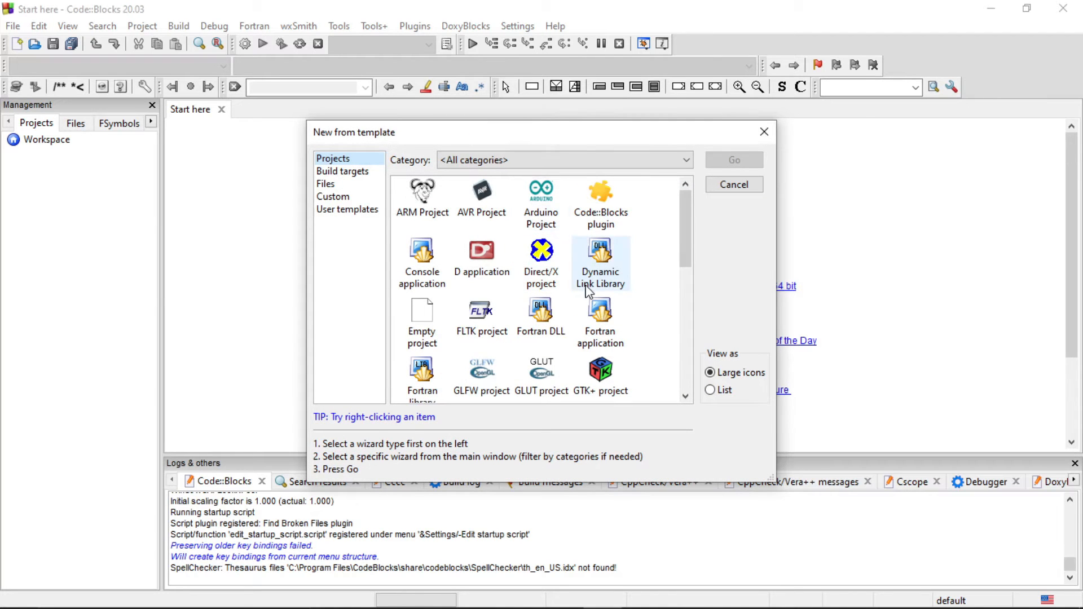
left_click(430, 265)
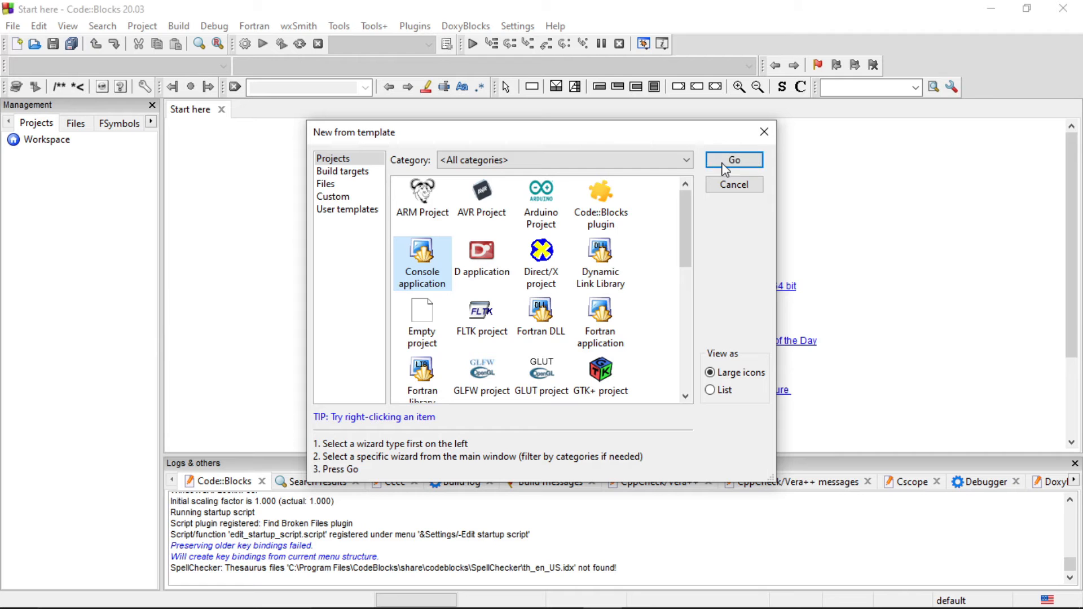
left_click(732, 160)
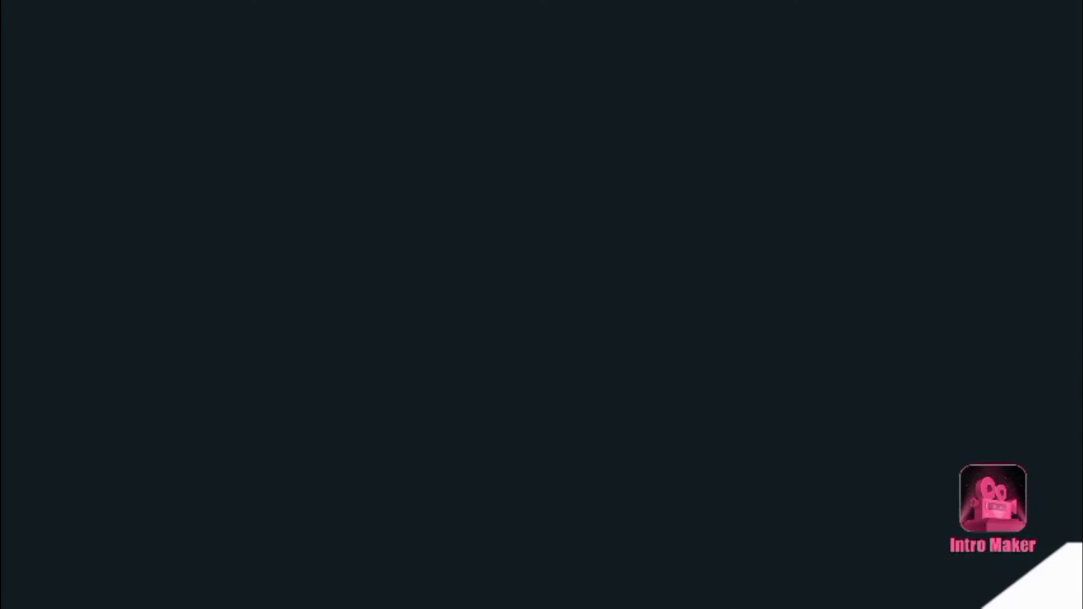